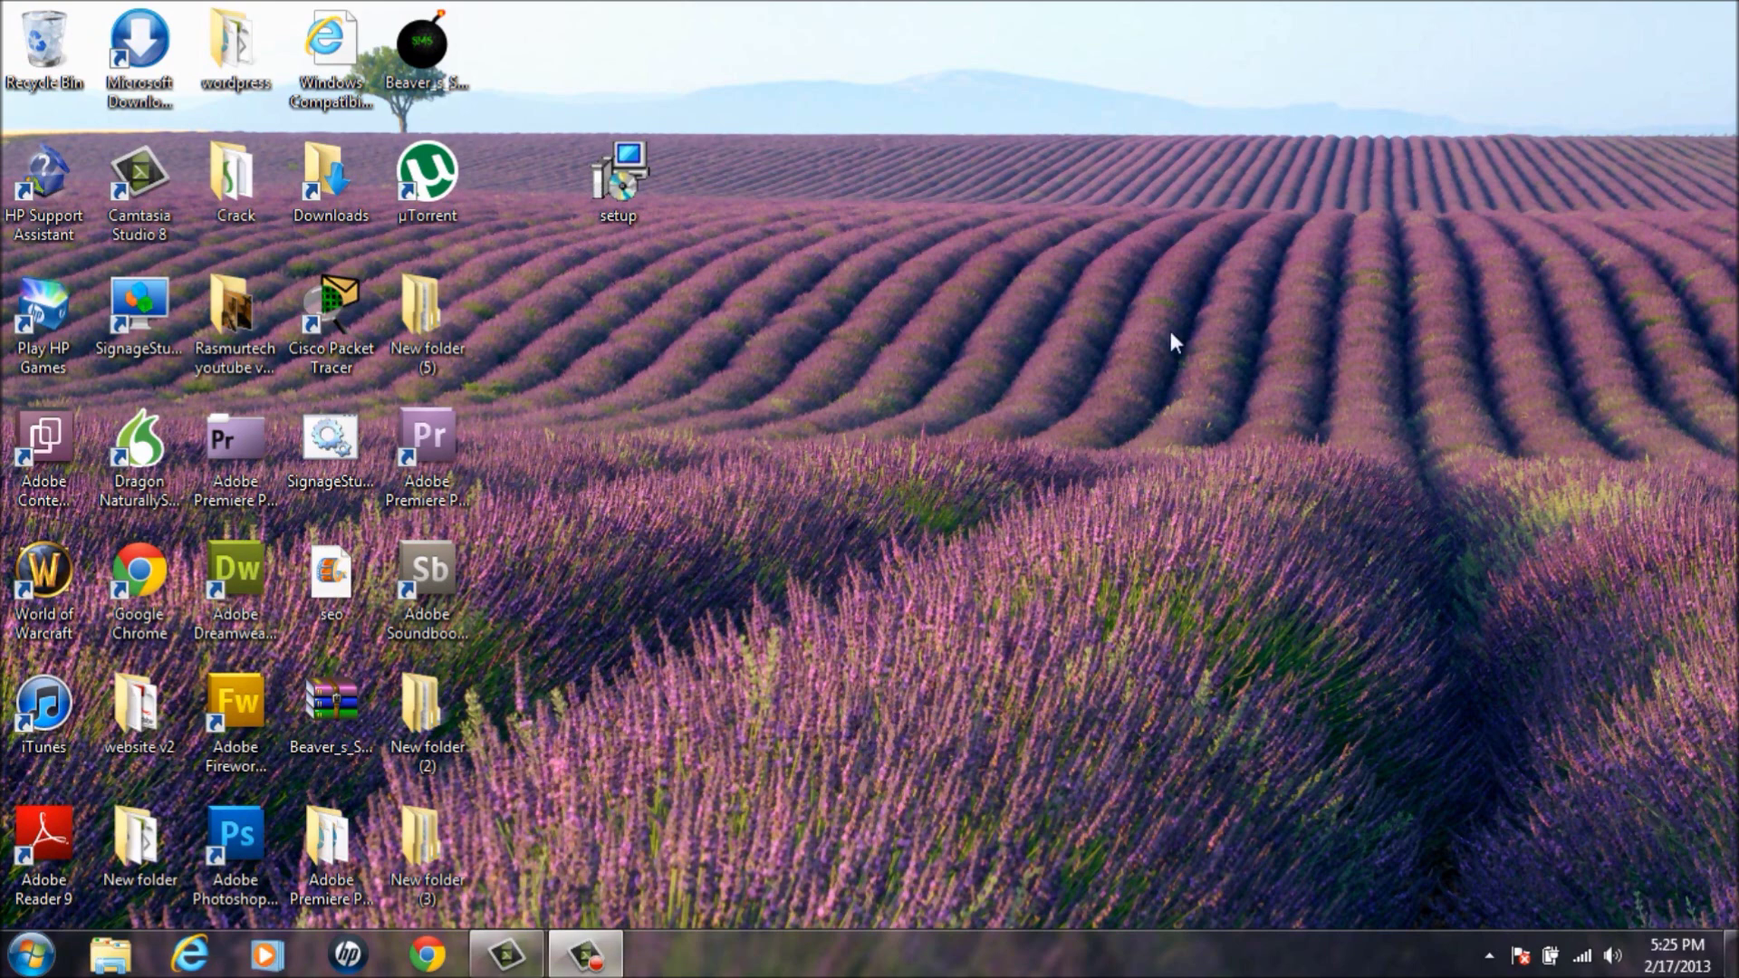
- Install FreeKeylogger with the license accepted, into the existing FK_Monitor folder and default Start Menu folder
double_click(604, 183)
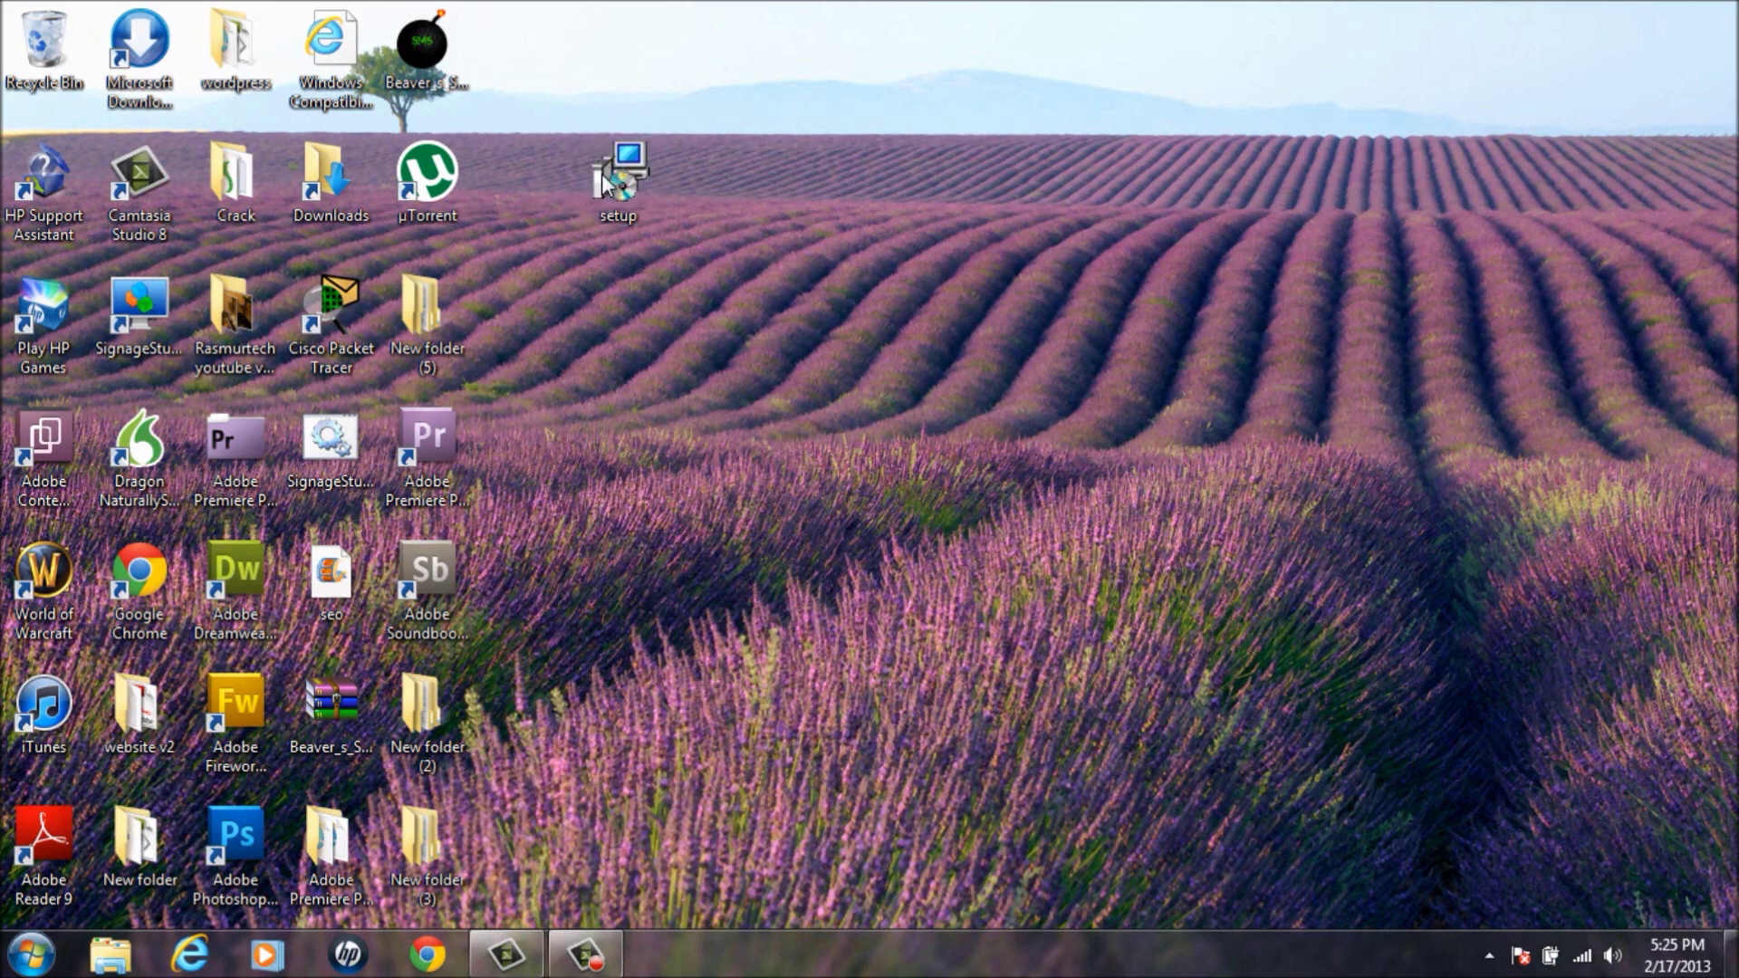
click(1026, 687)
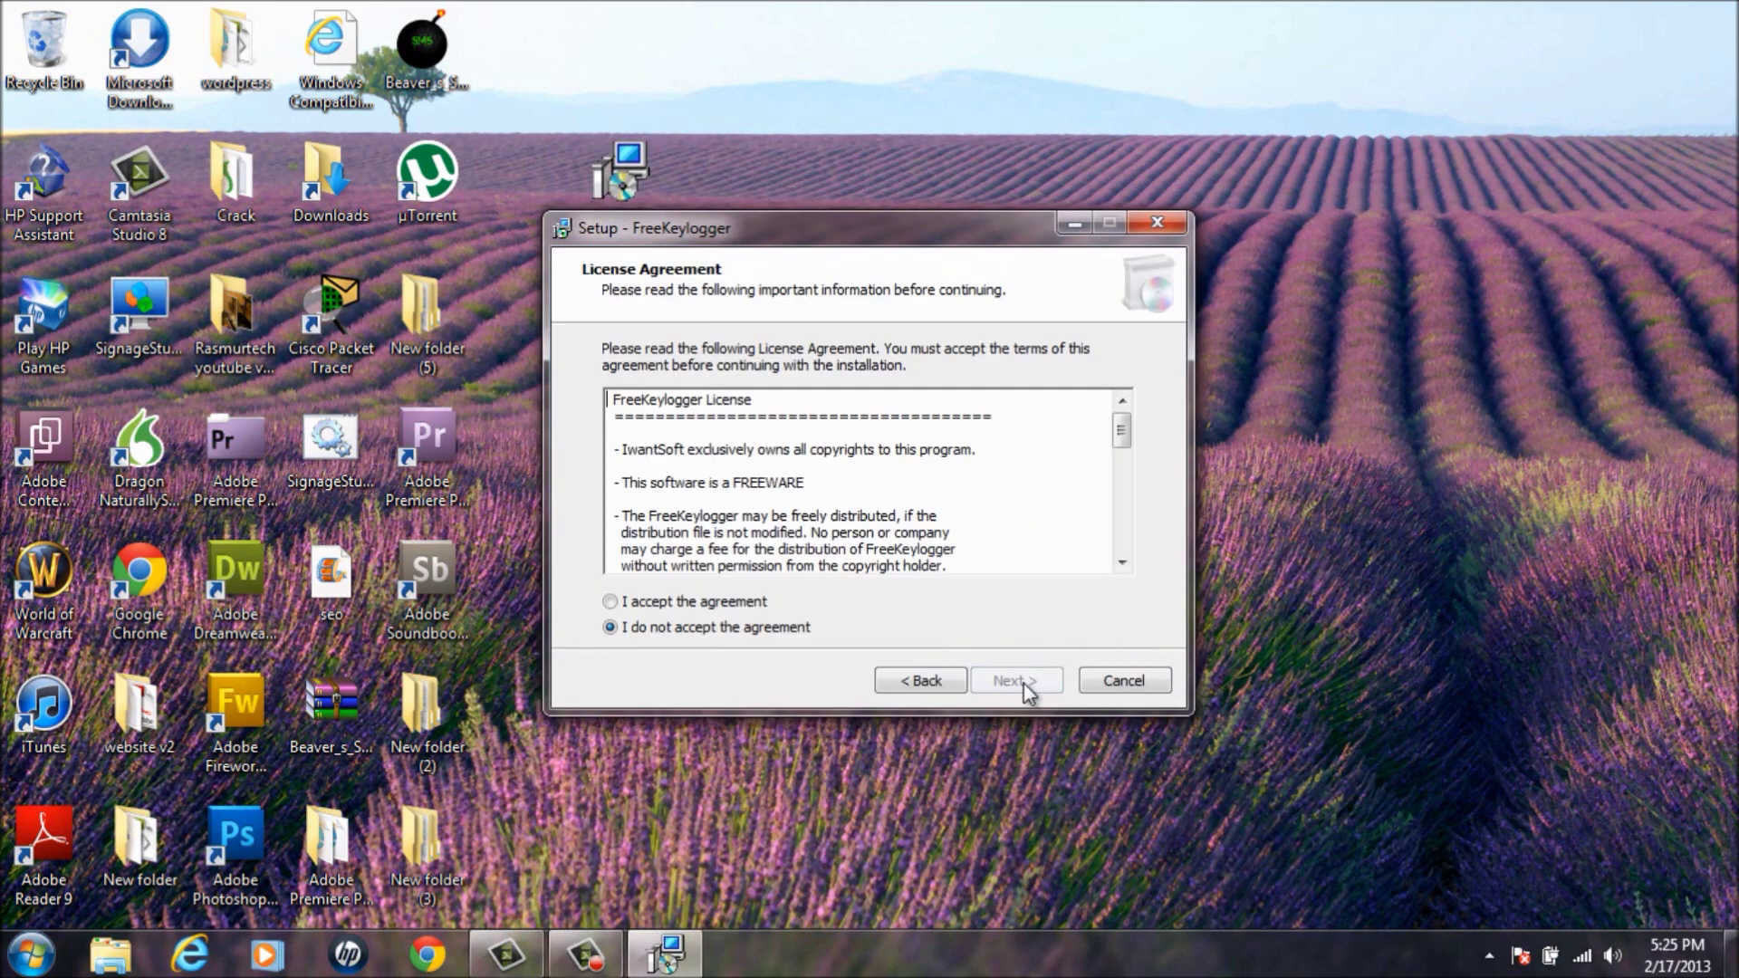
click(610, 601)
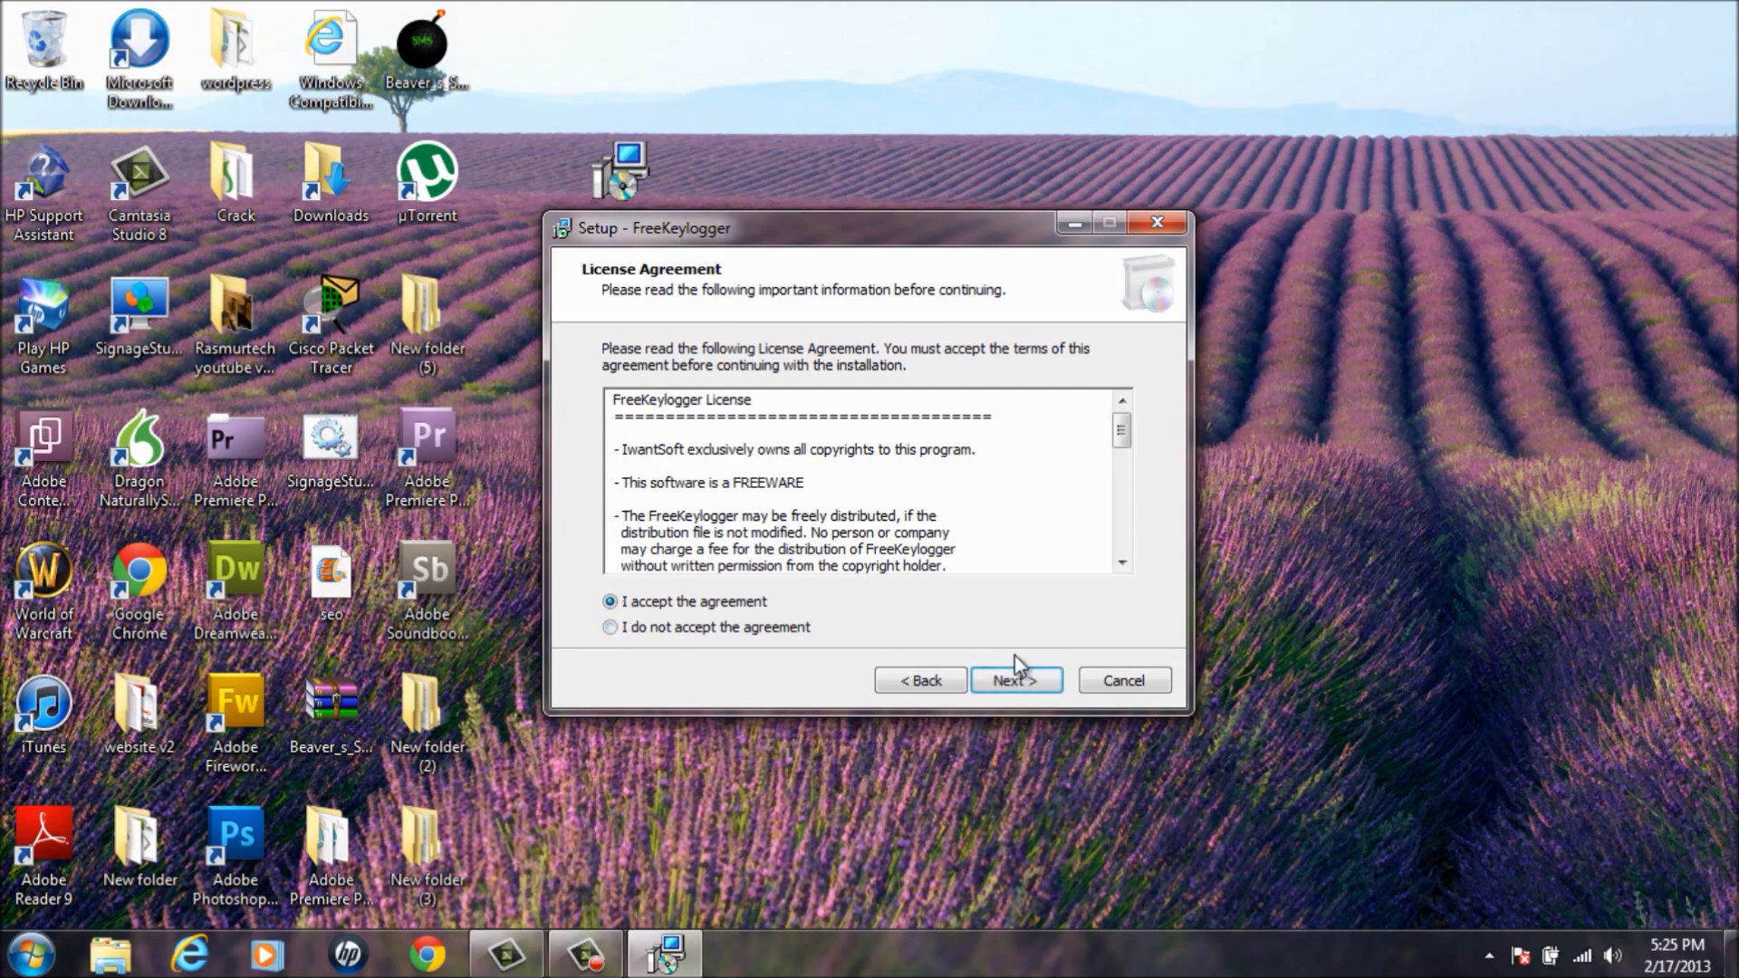
click(1015, 680)
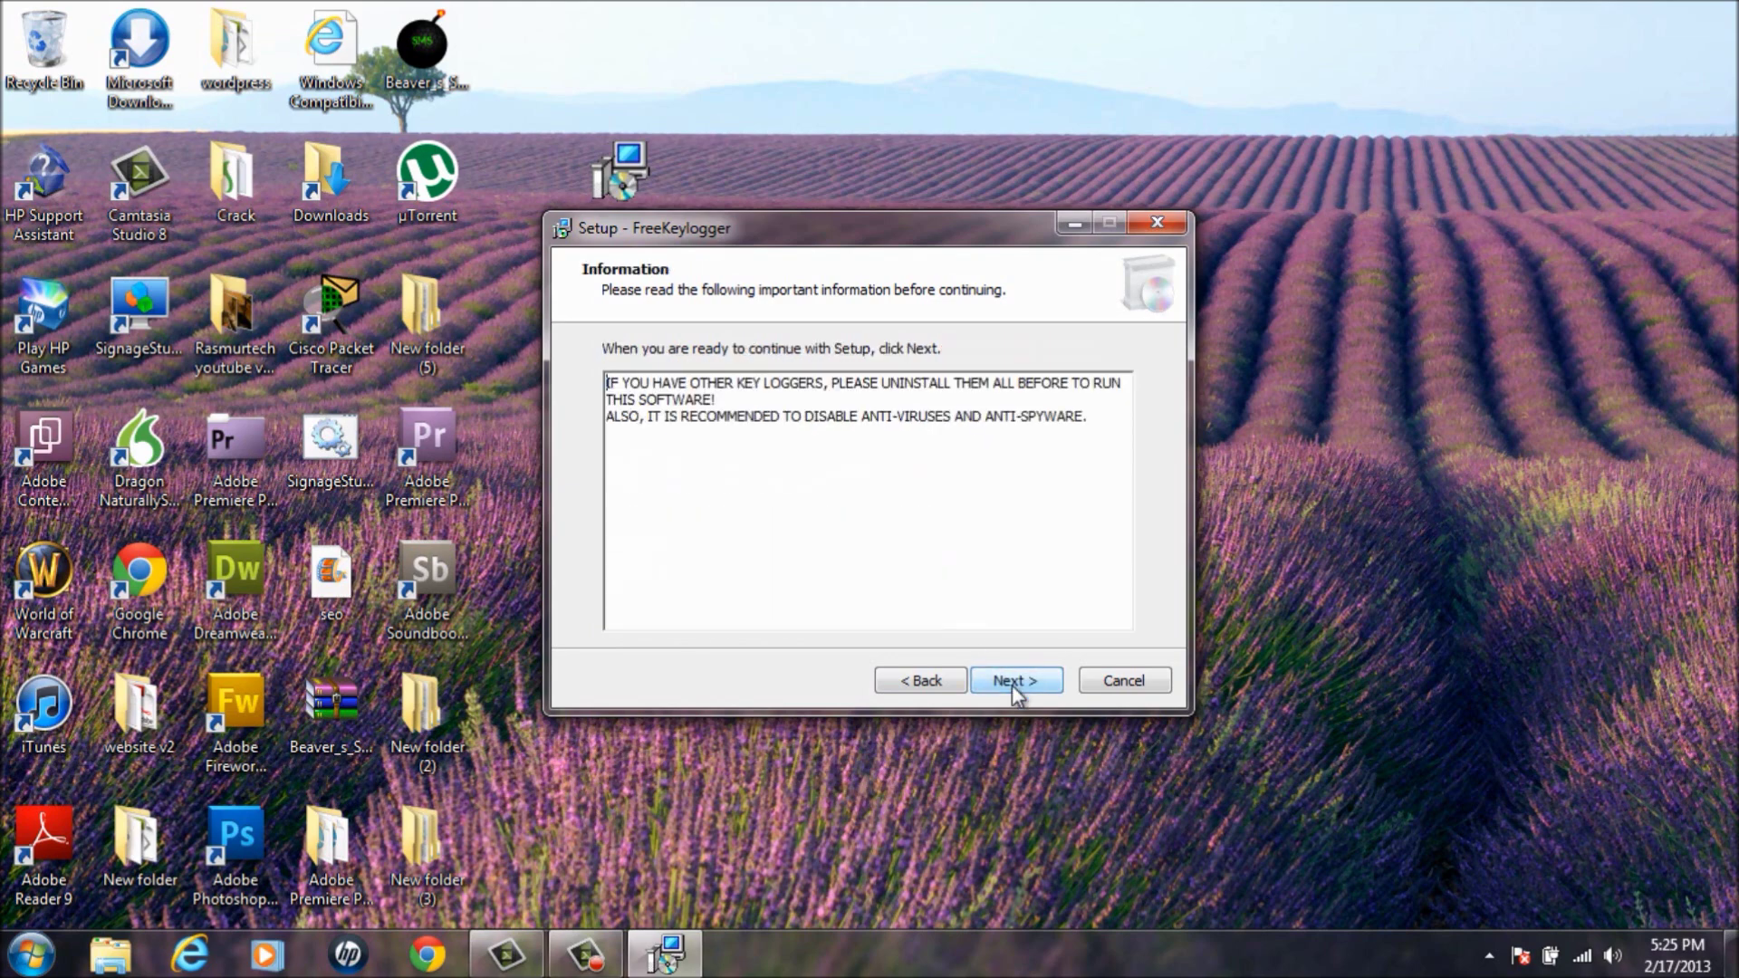
click(1017, 683)
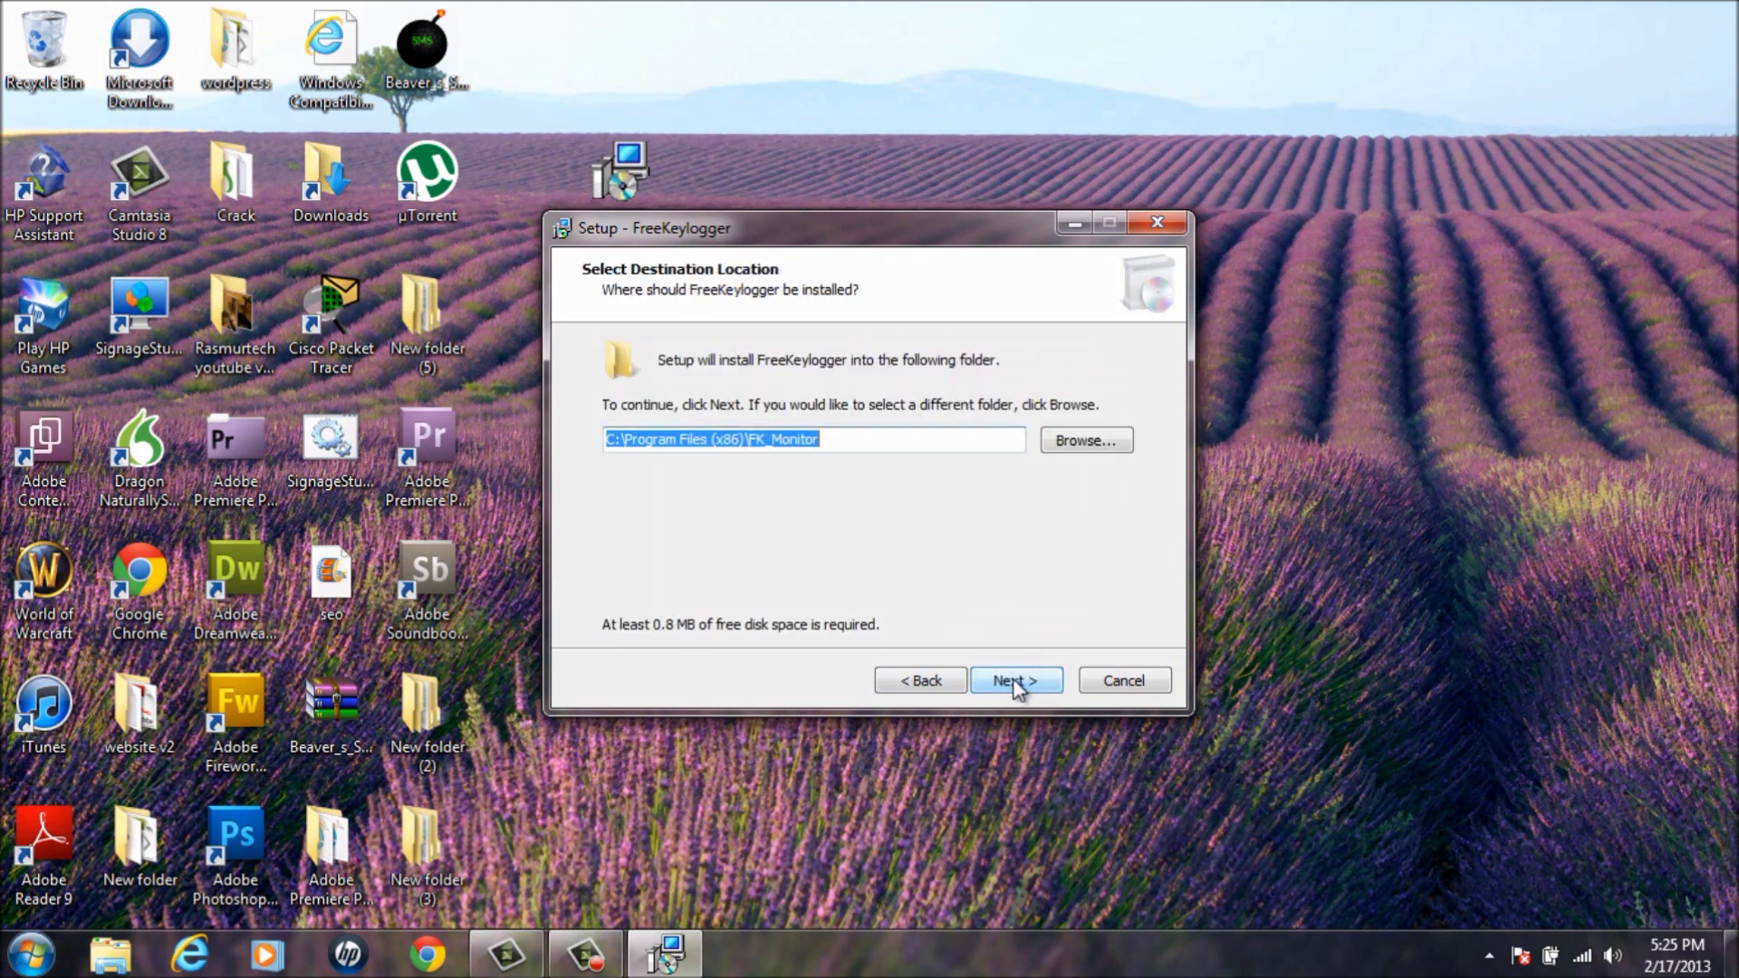
click(1016, 686)
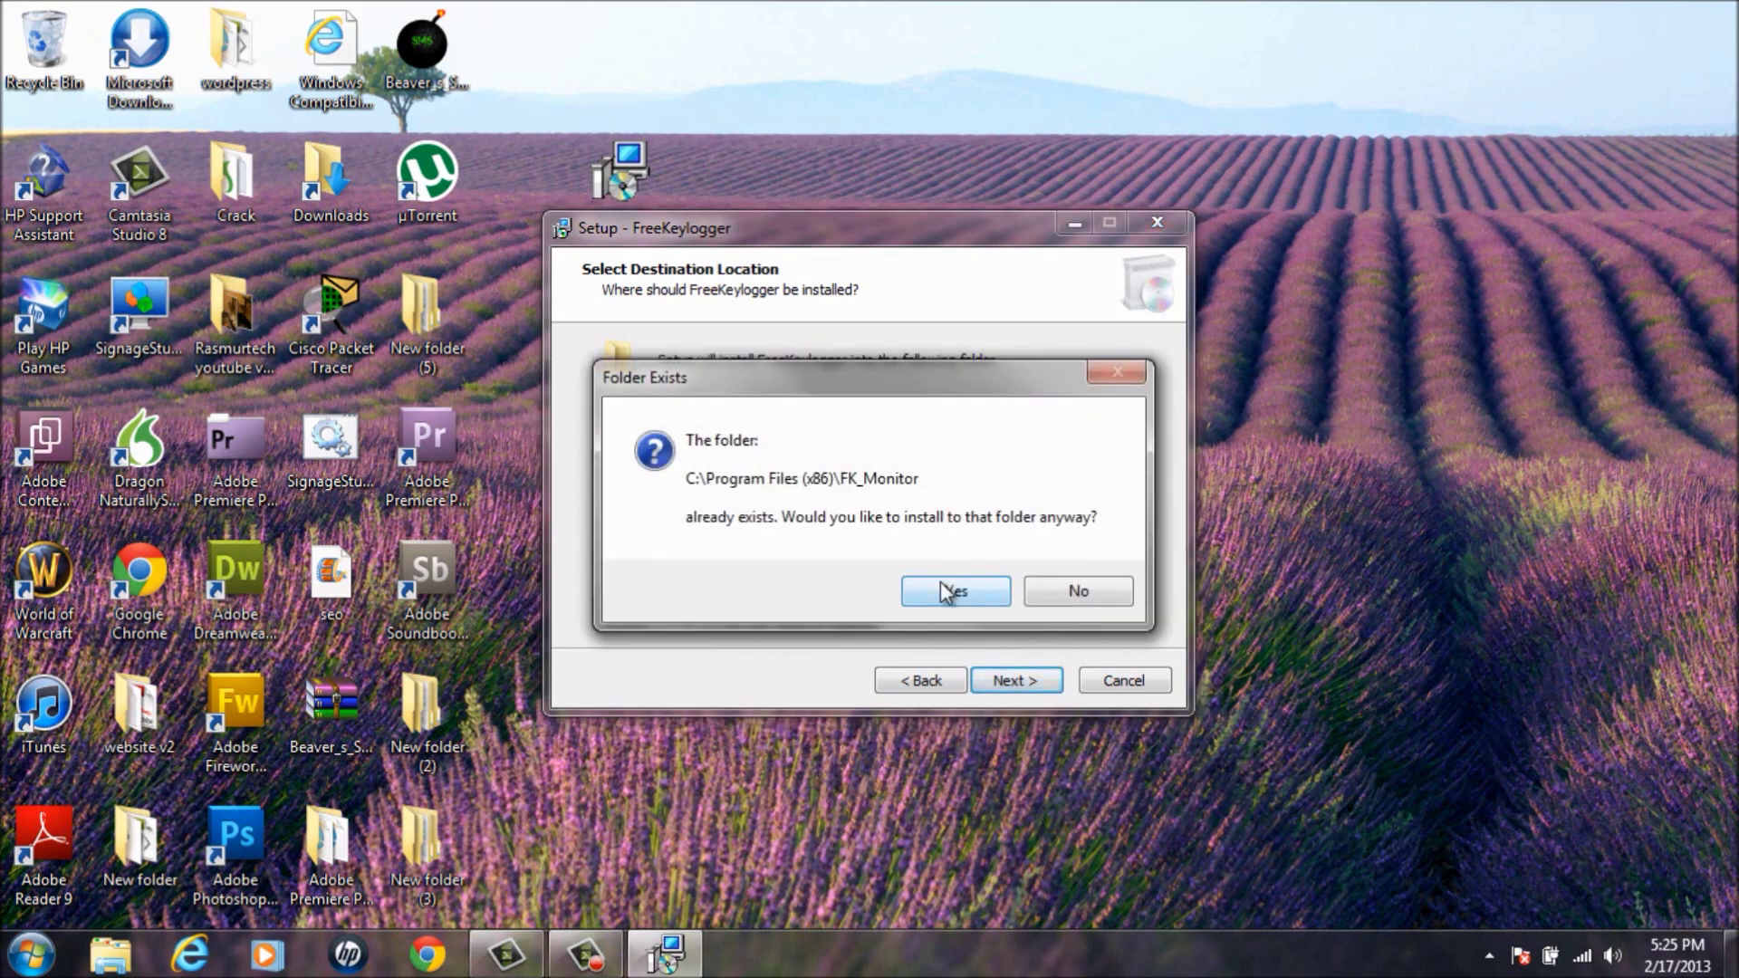
click(952, 592)
click(1015, 679)
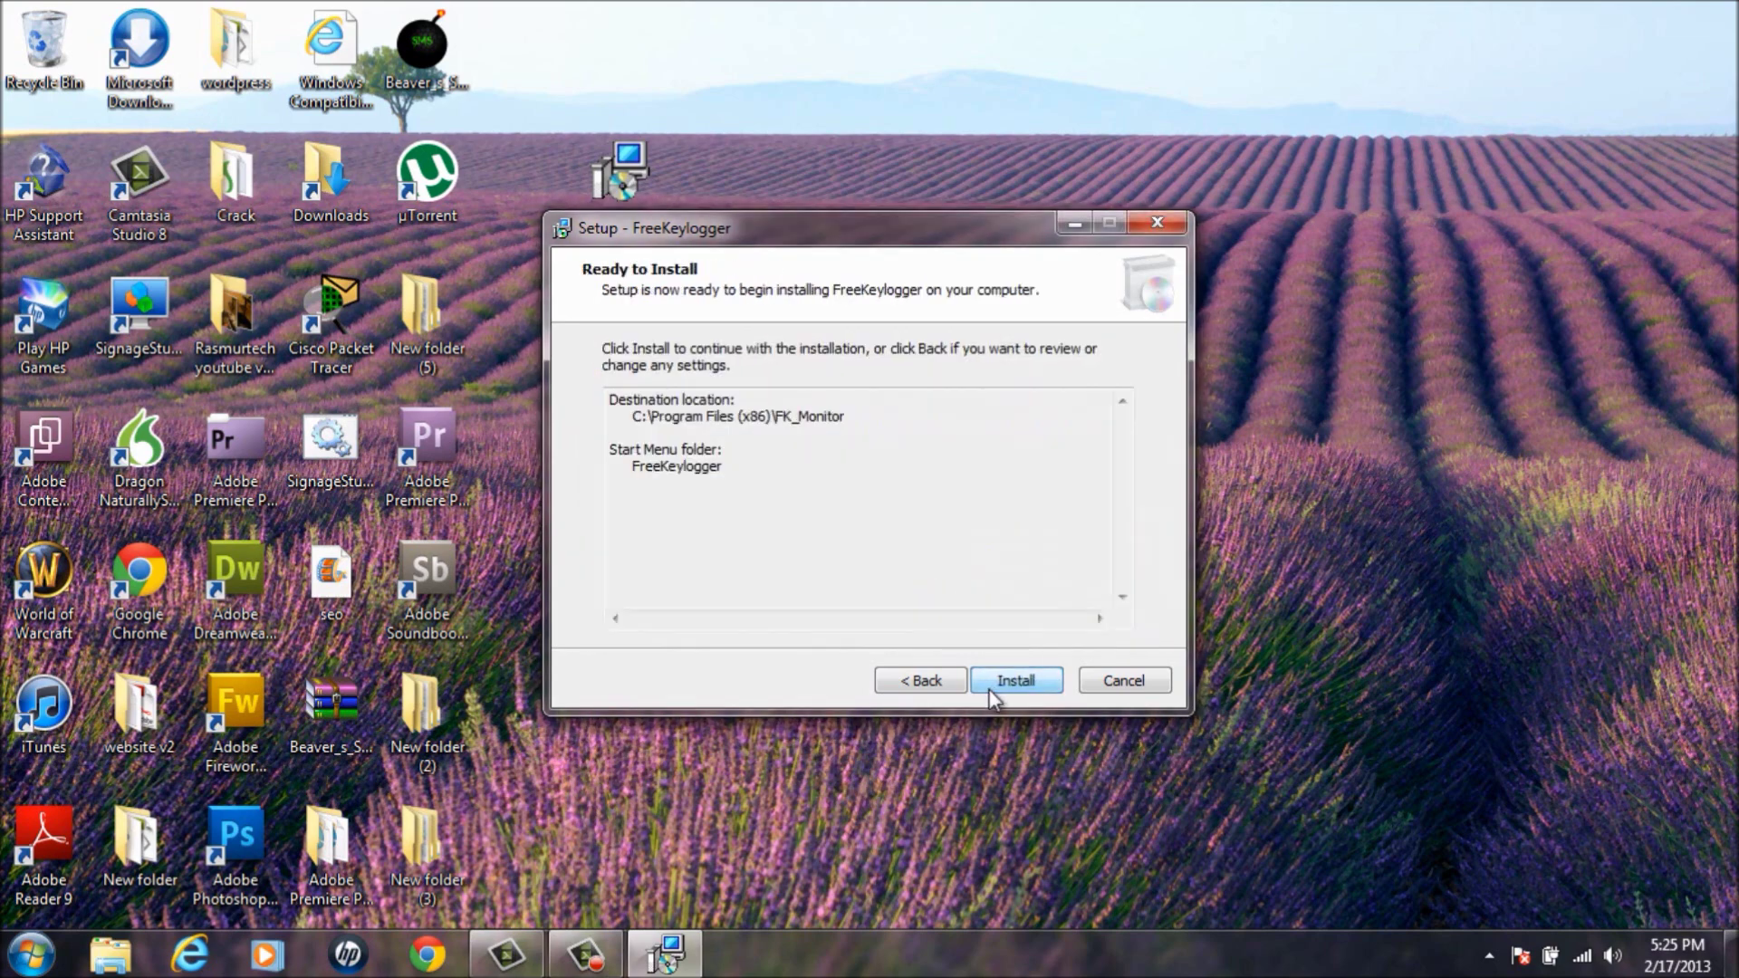
click(1008, 682)
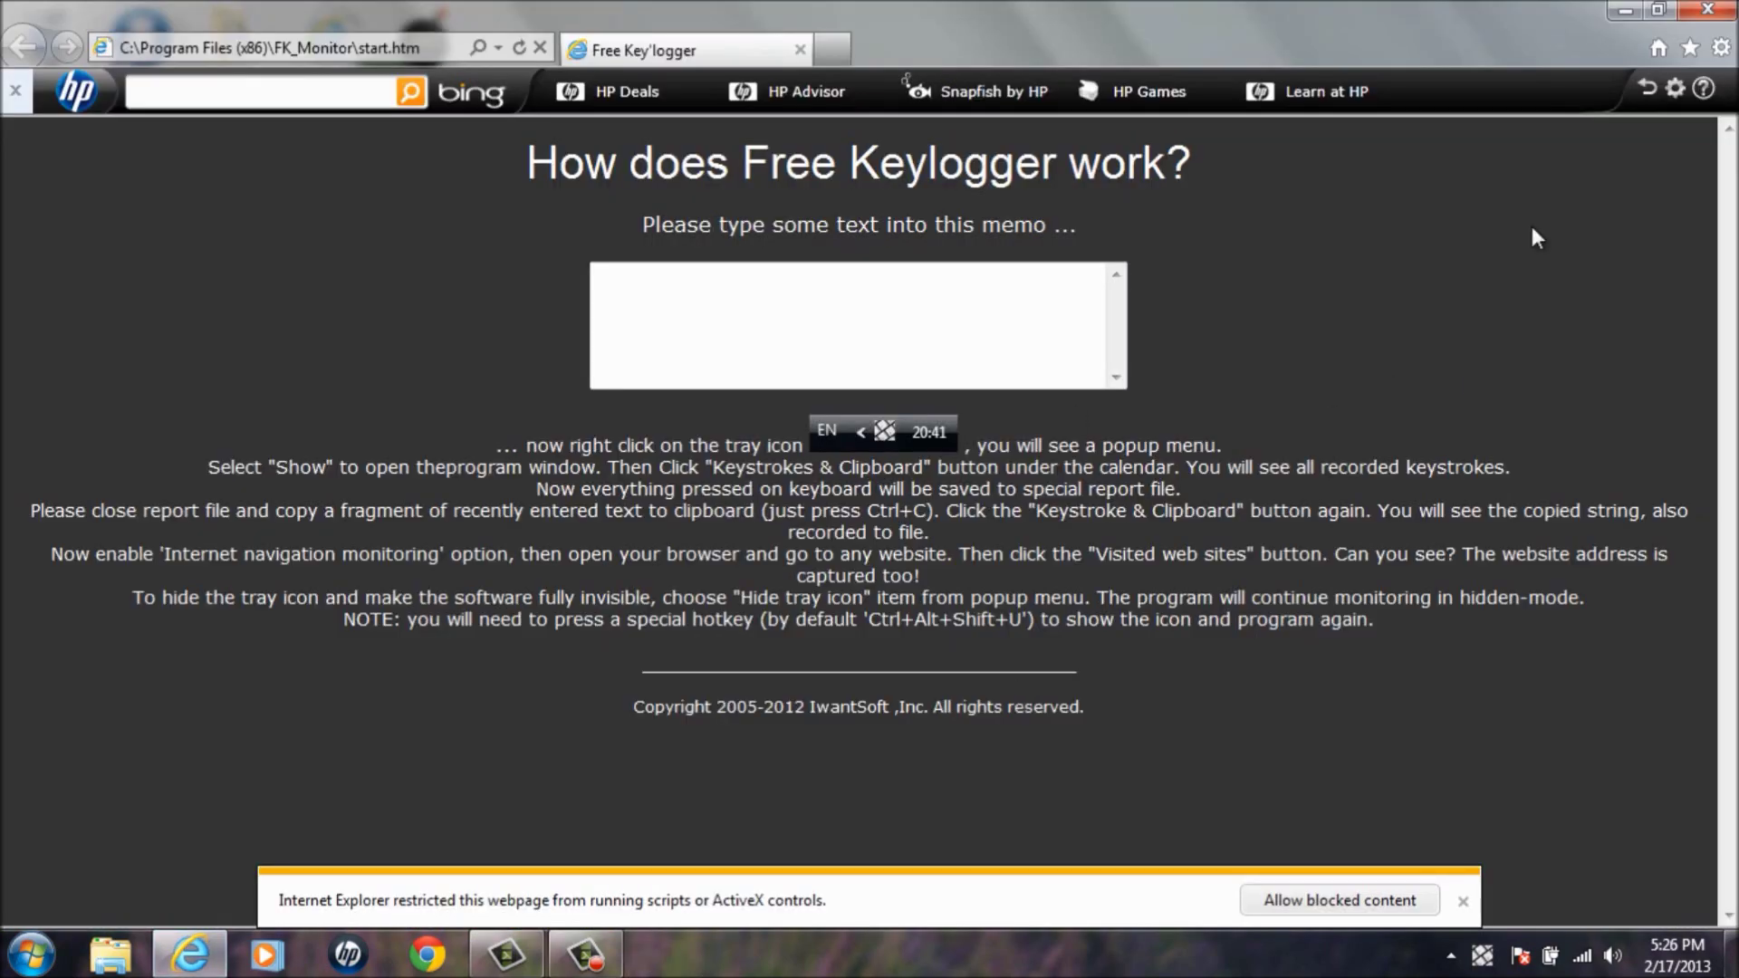
- Close the quick-start guide web page that opens after installation
click(1709, 10)
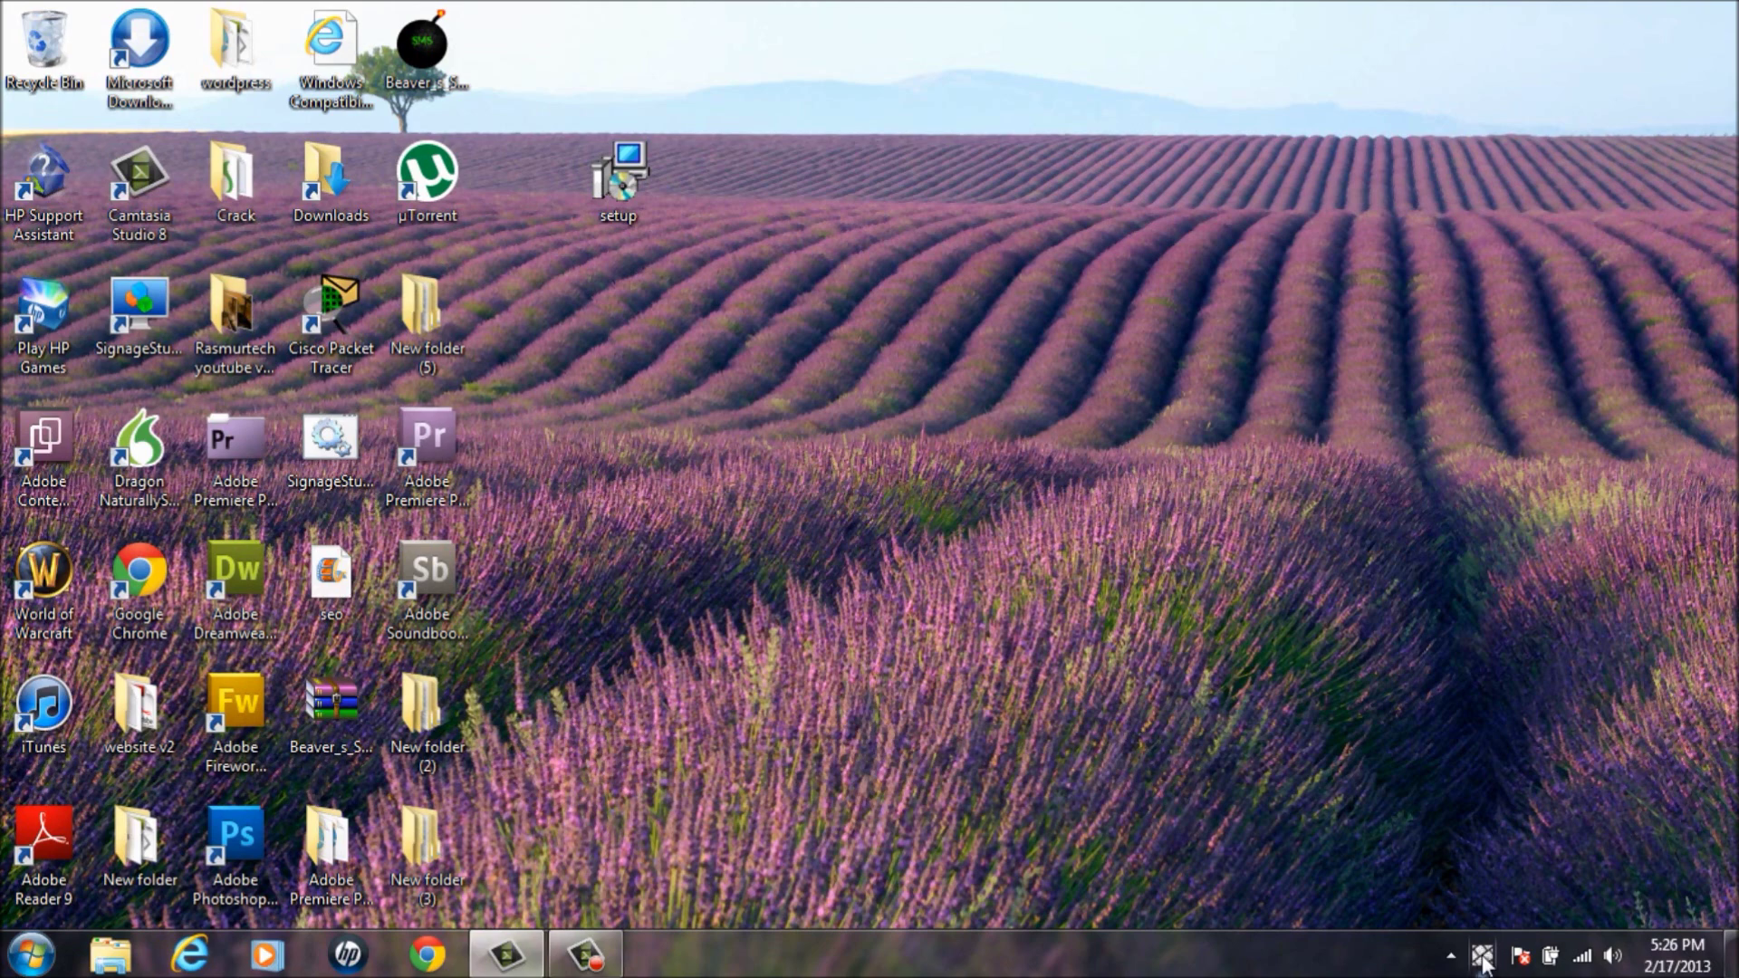
- Show Free Keylogger from the tray and start invisible monitoring via Apply & Spy
right_click(1484, 956)
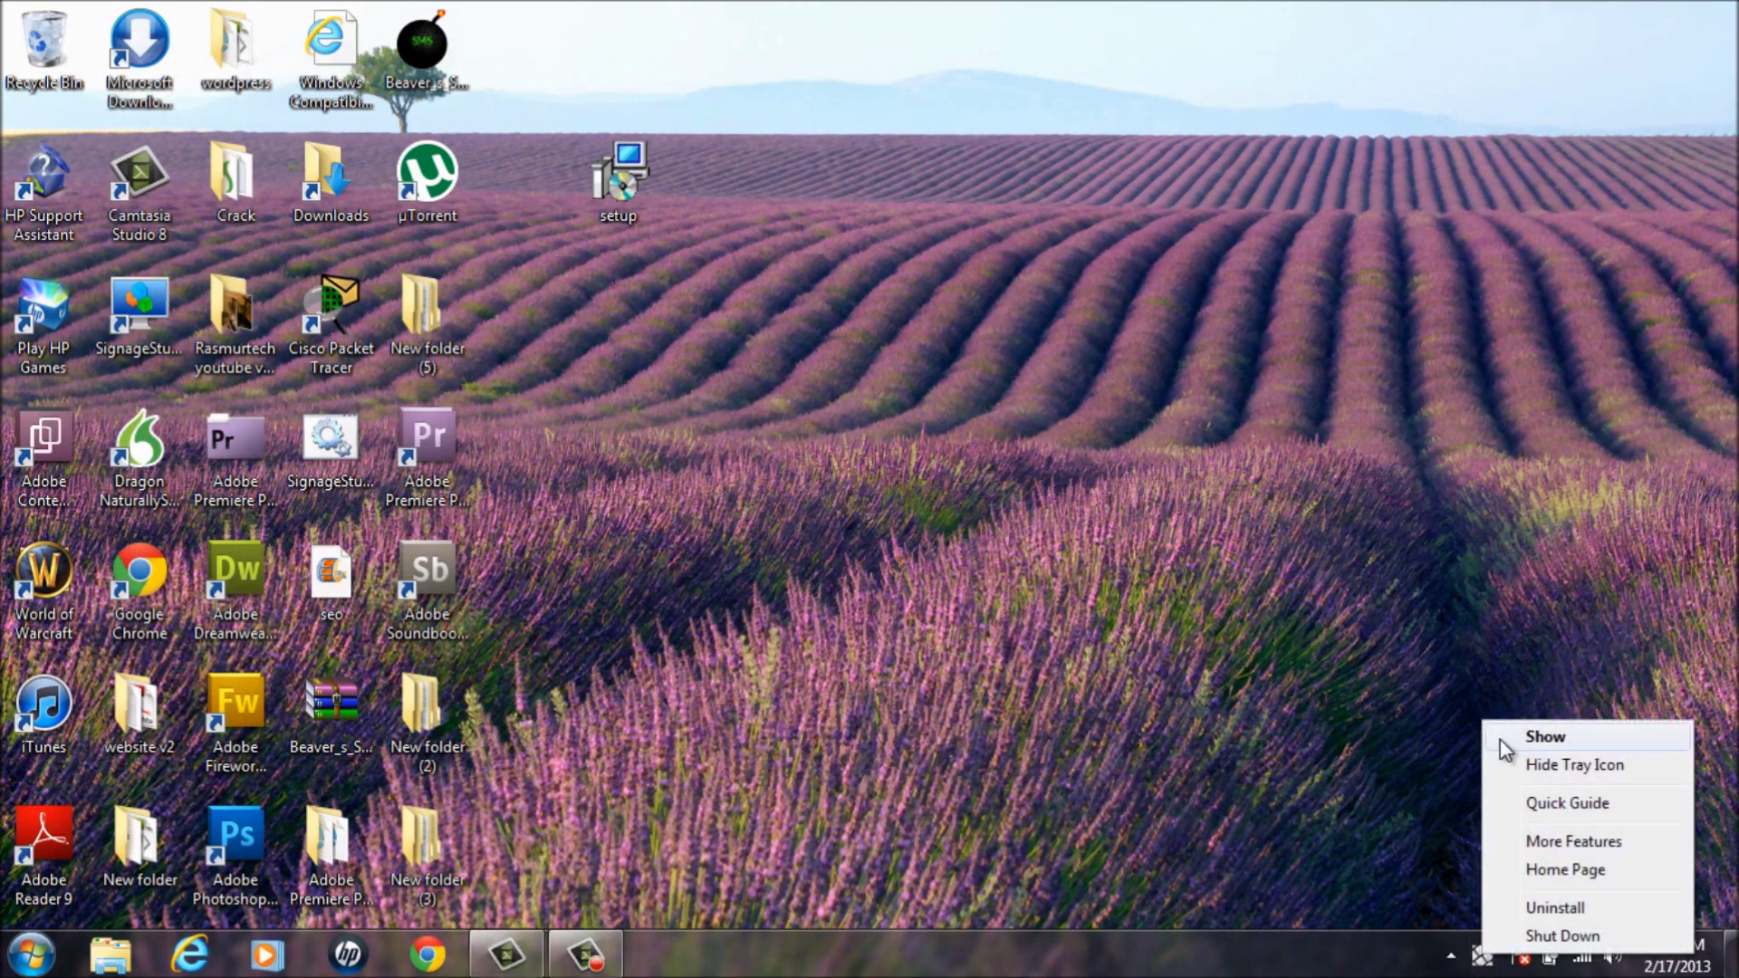
click(1545, 738)
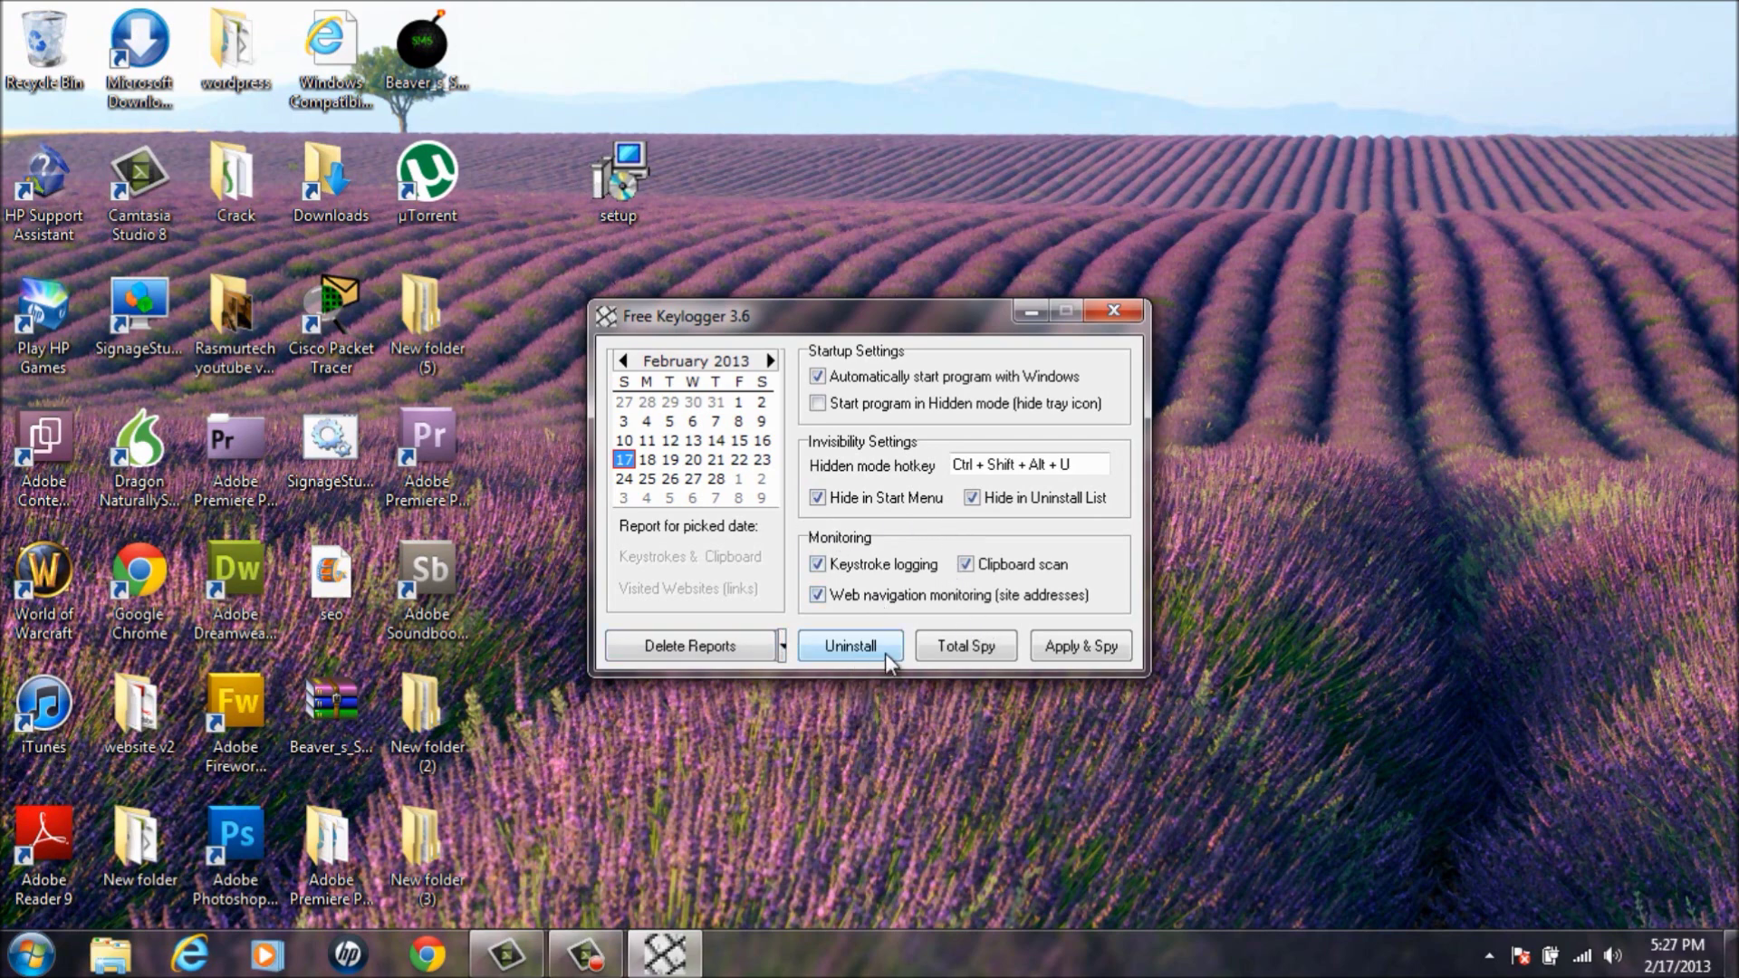
click(1083, 650)
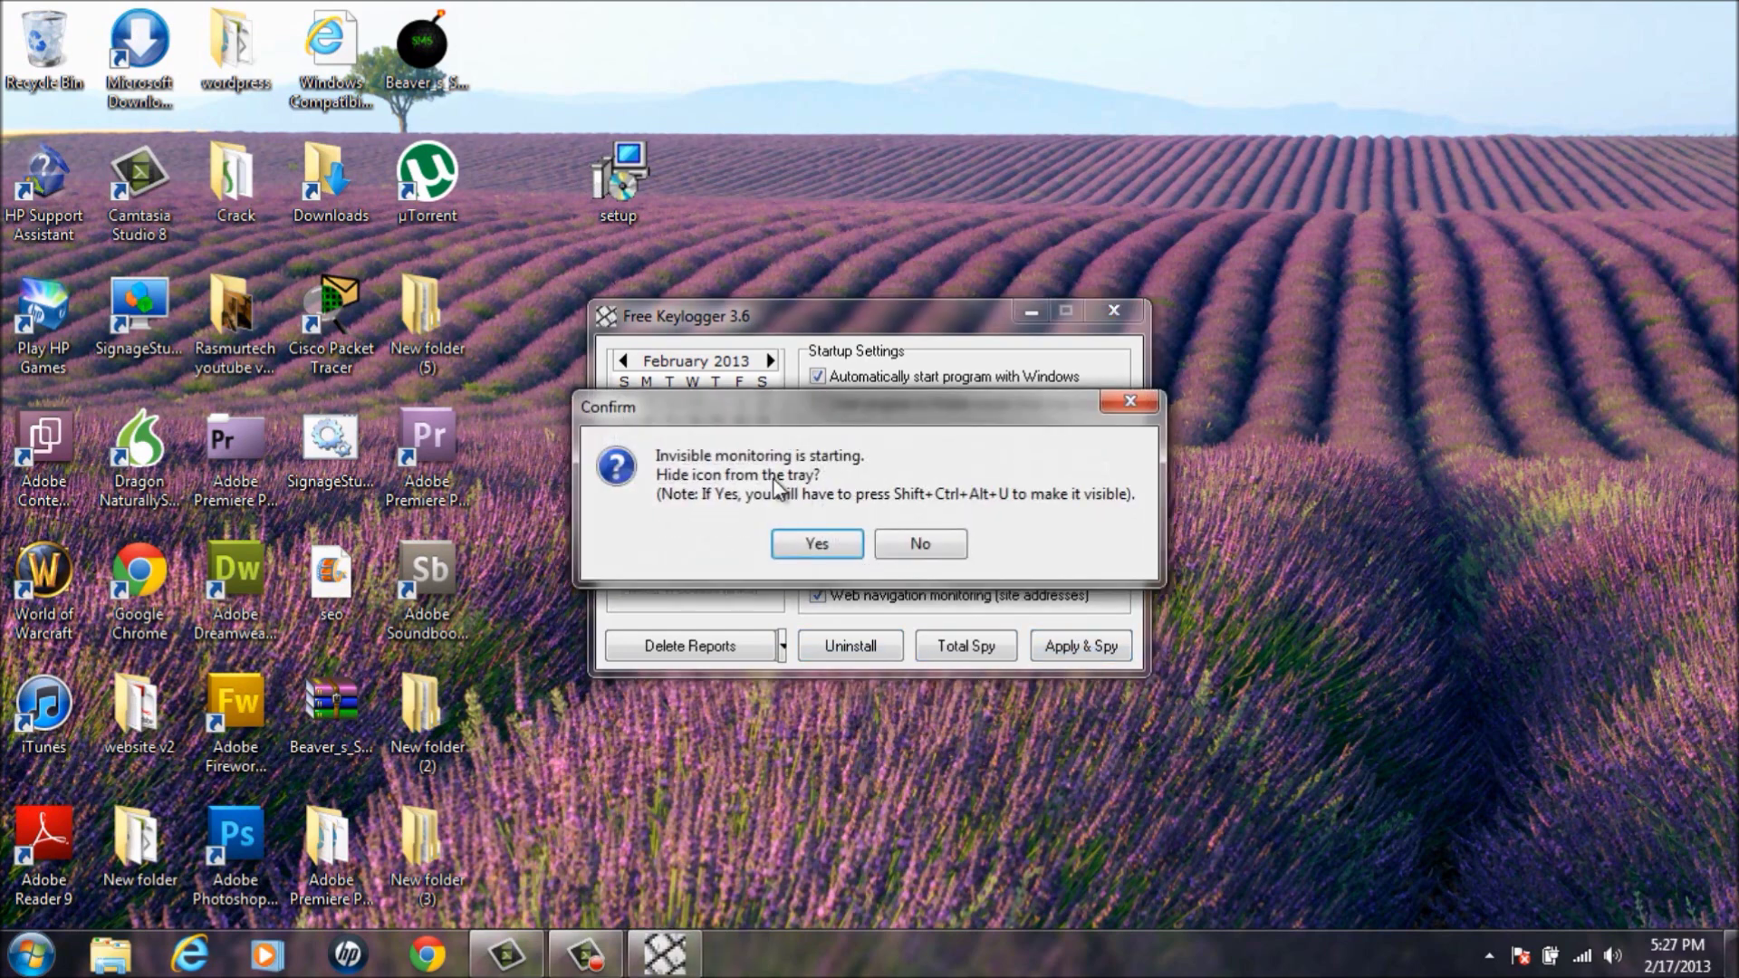
- Hide the keylogger icon and write the test sentence 'this is a test' in a new WordPad document
click(816, 543)
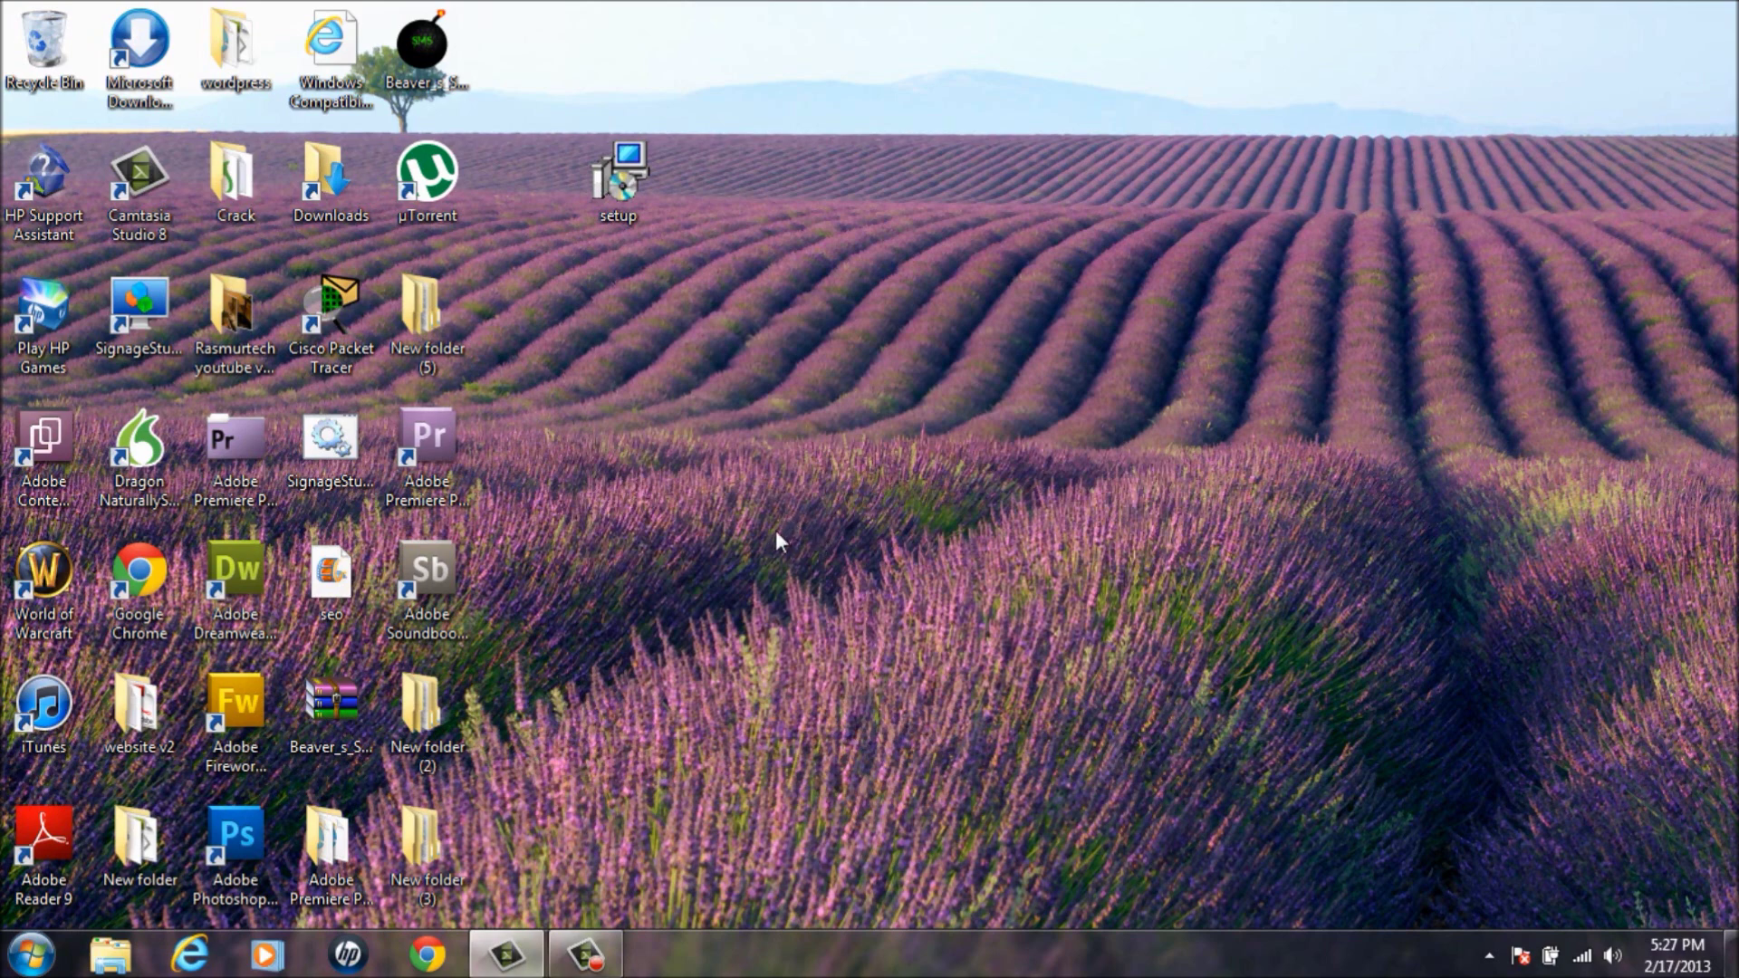
click(29, 956)
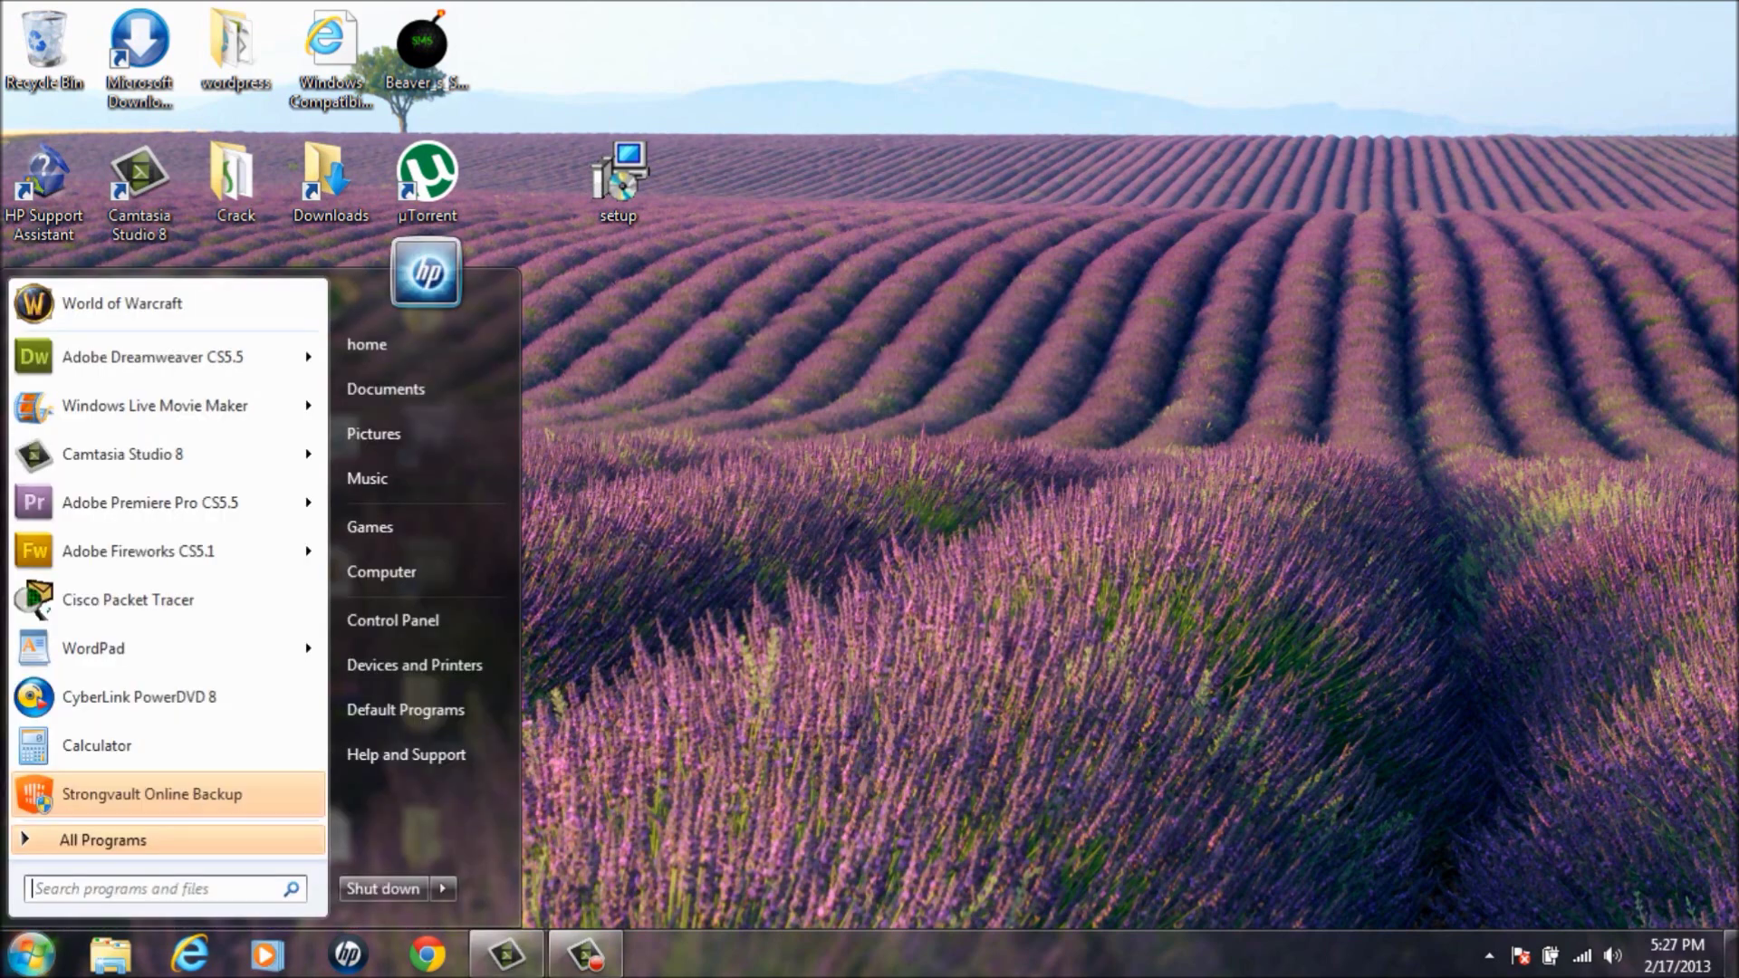
click(99, 652)
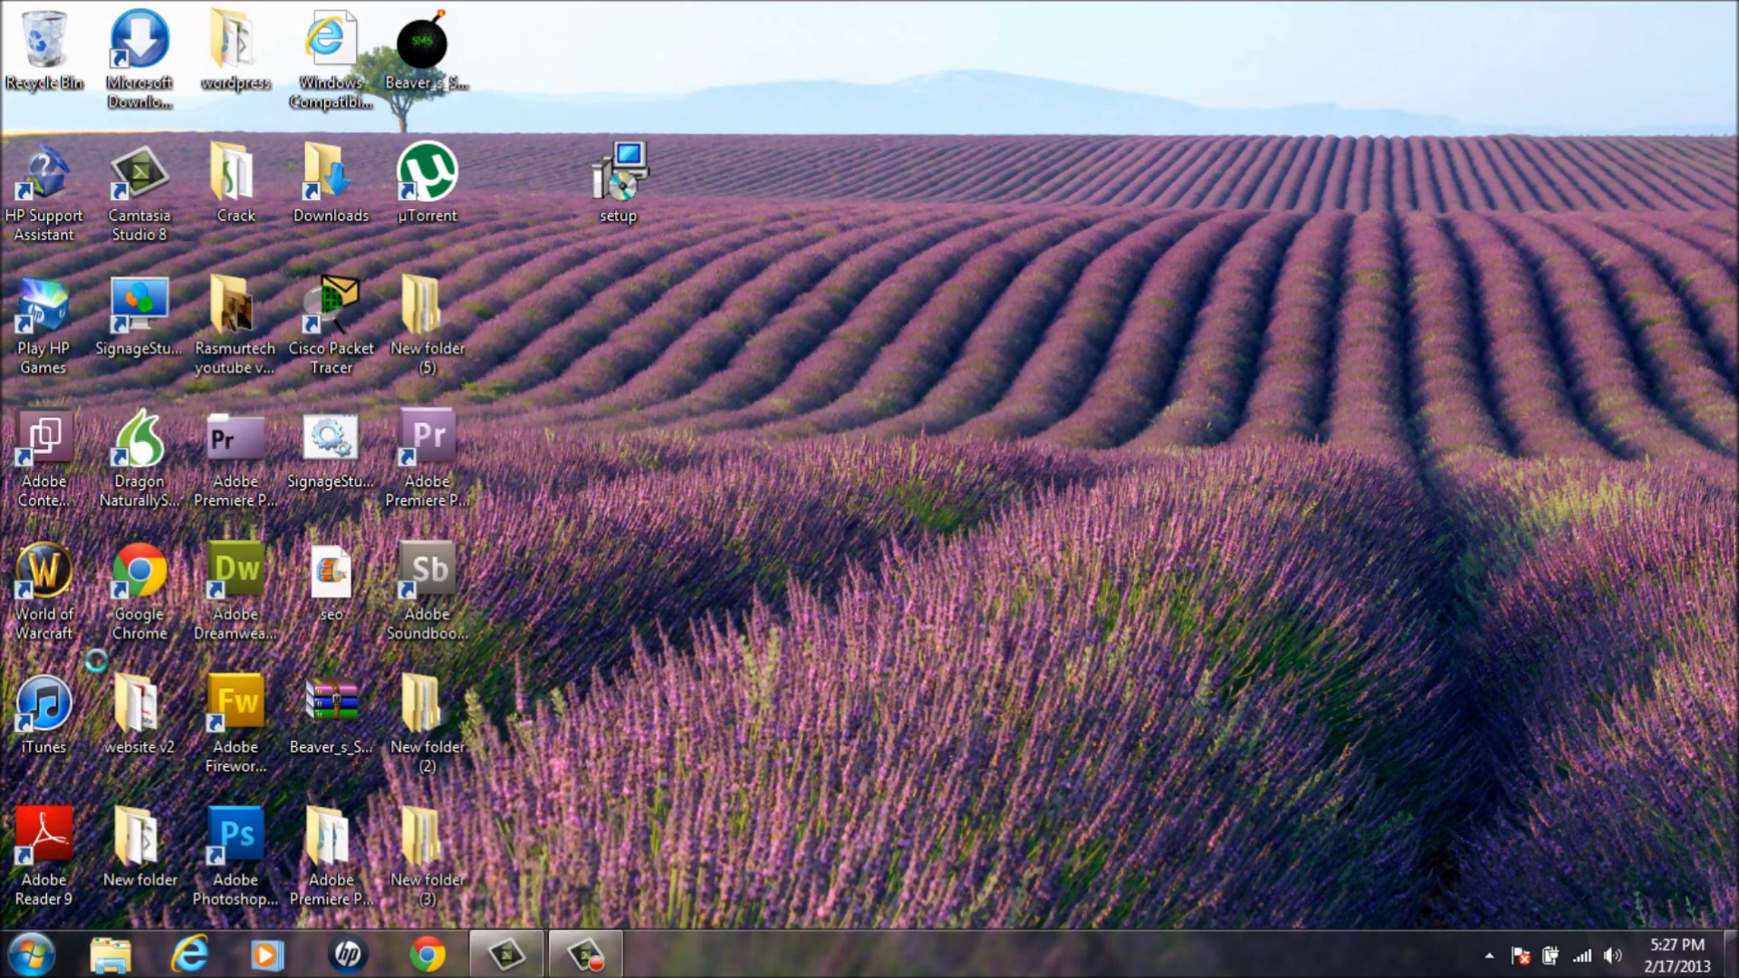
text(t)
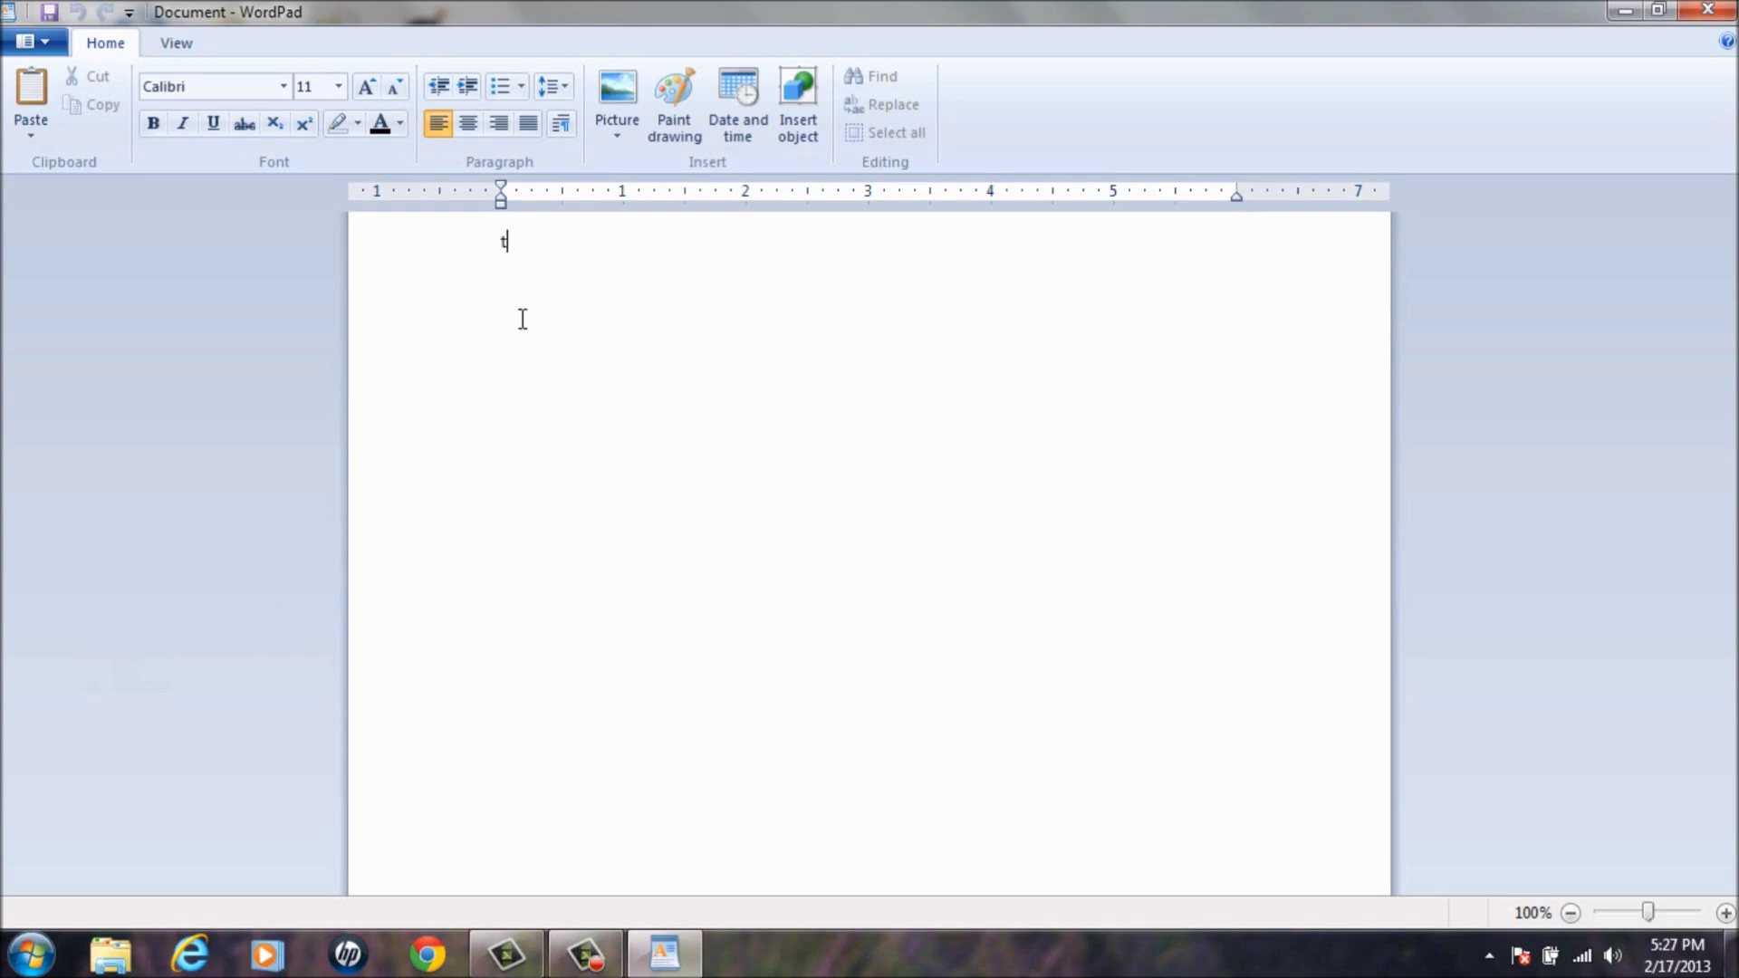
text(his is)
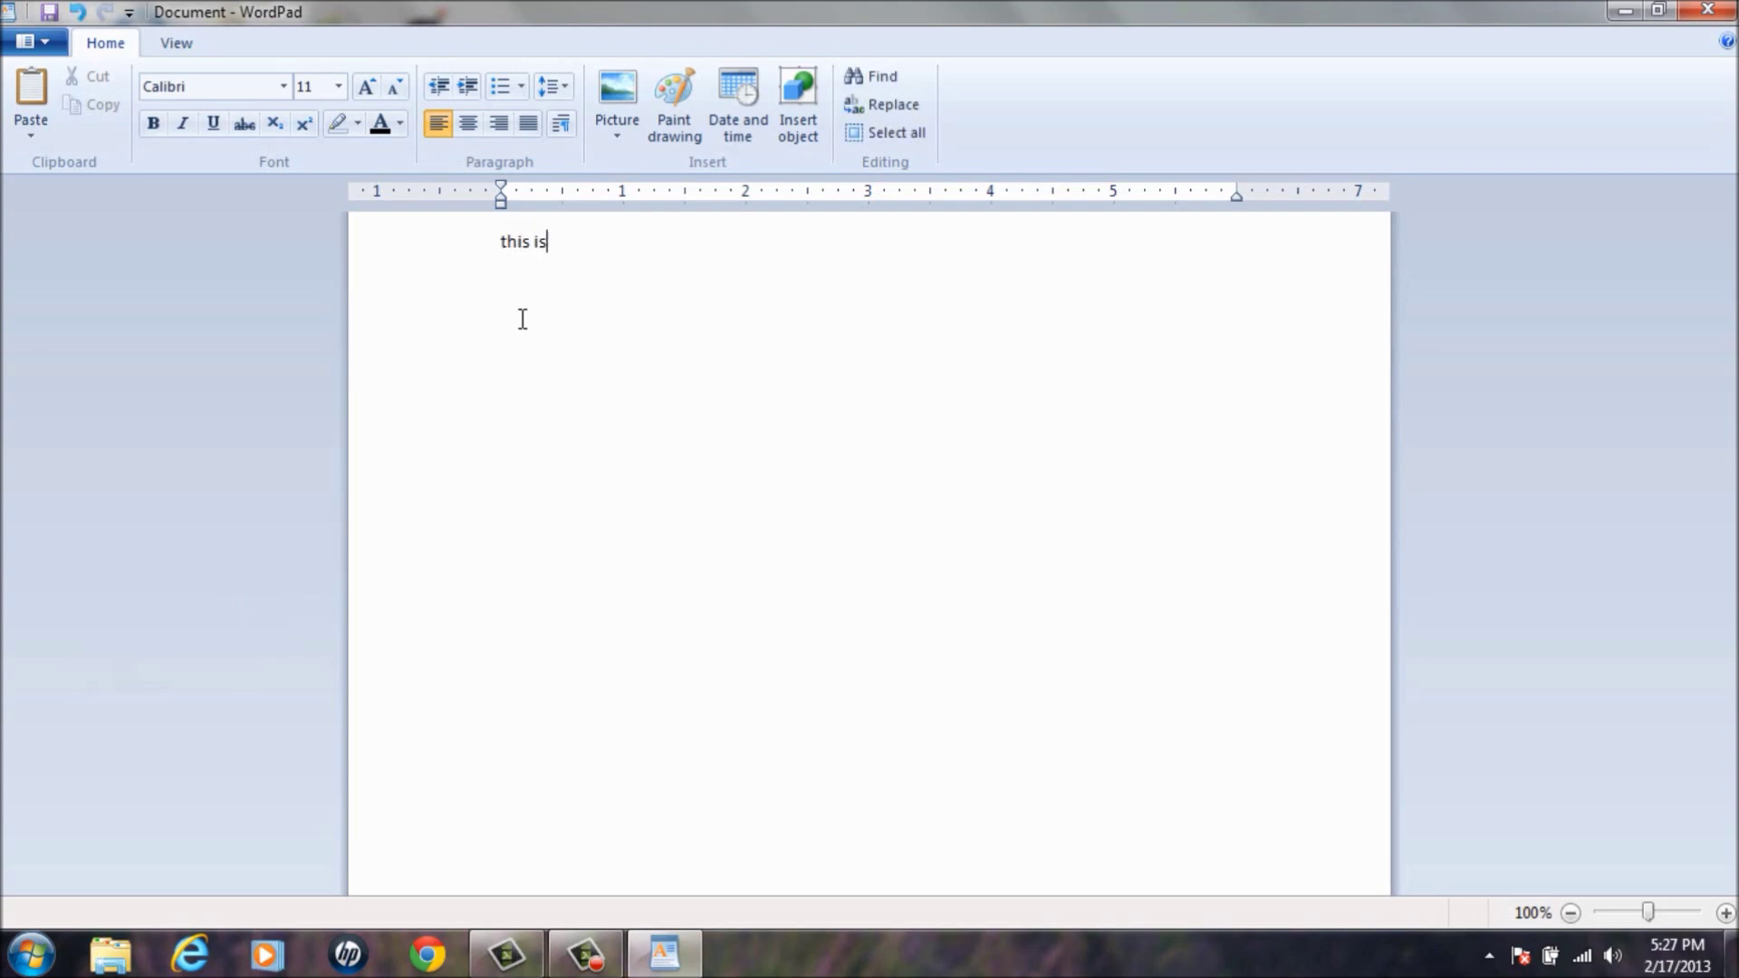
text( a y)
key(BackSpace)
text(test)
- Close WordPad without saving the test document
click(1709, 12)
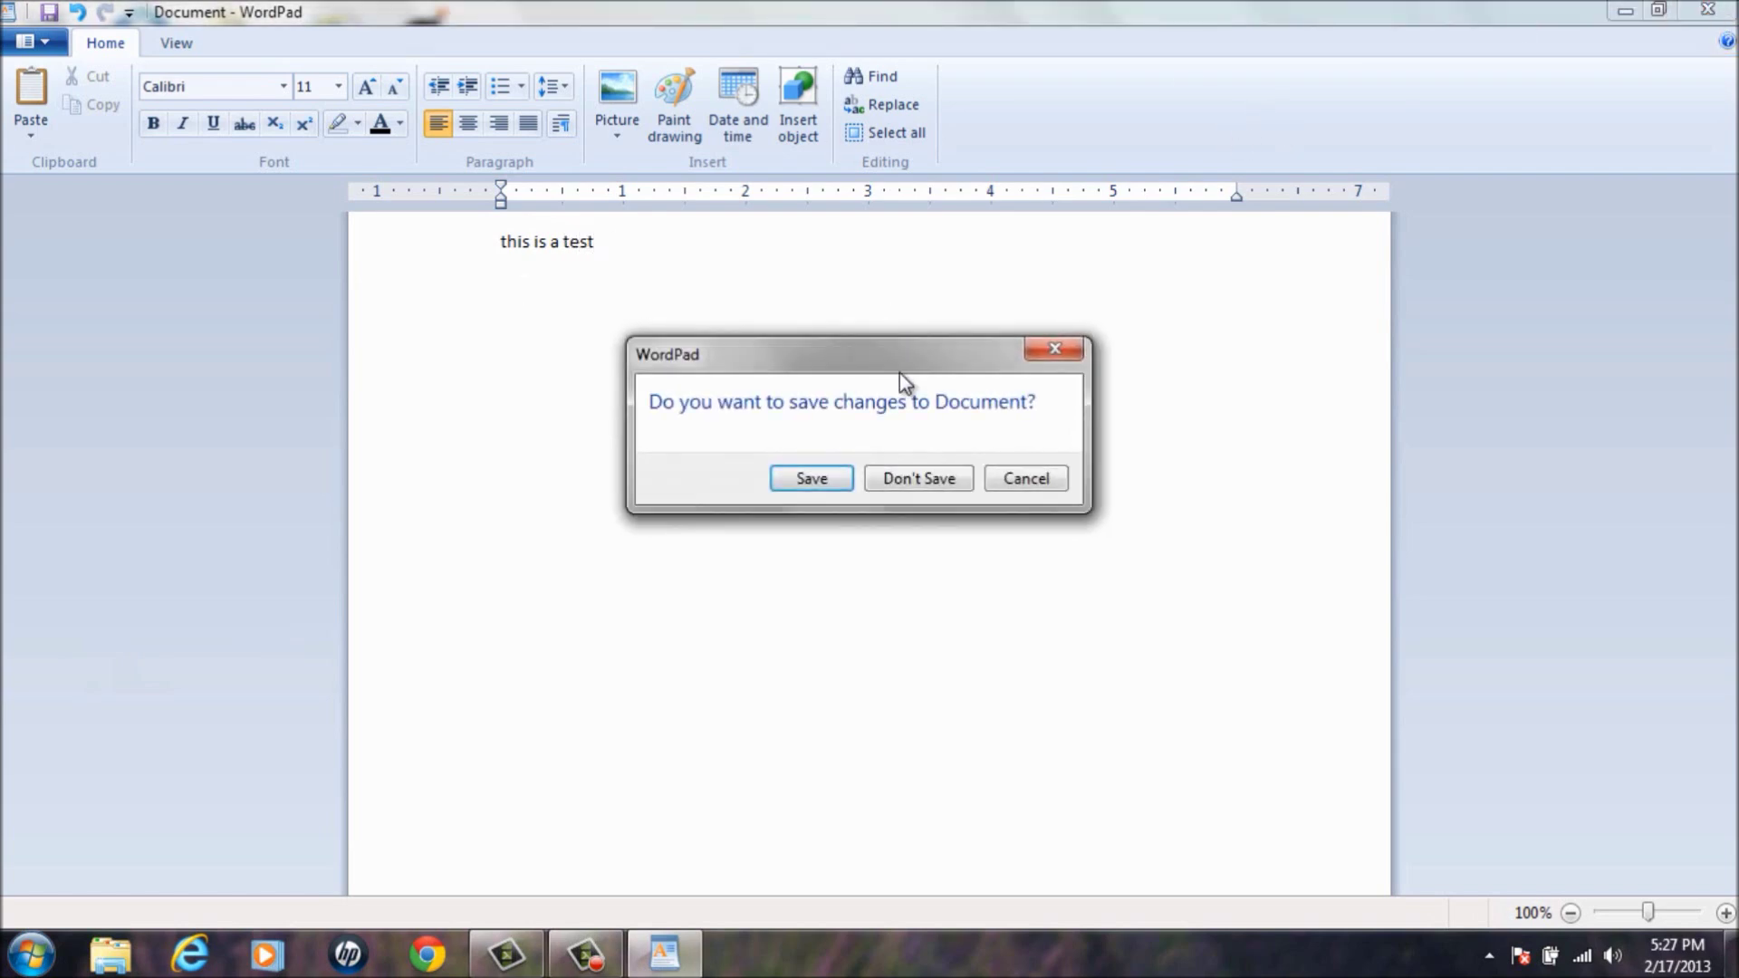
click(915, 477)
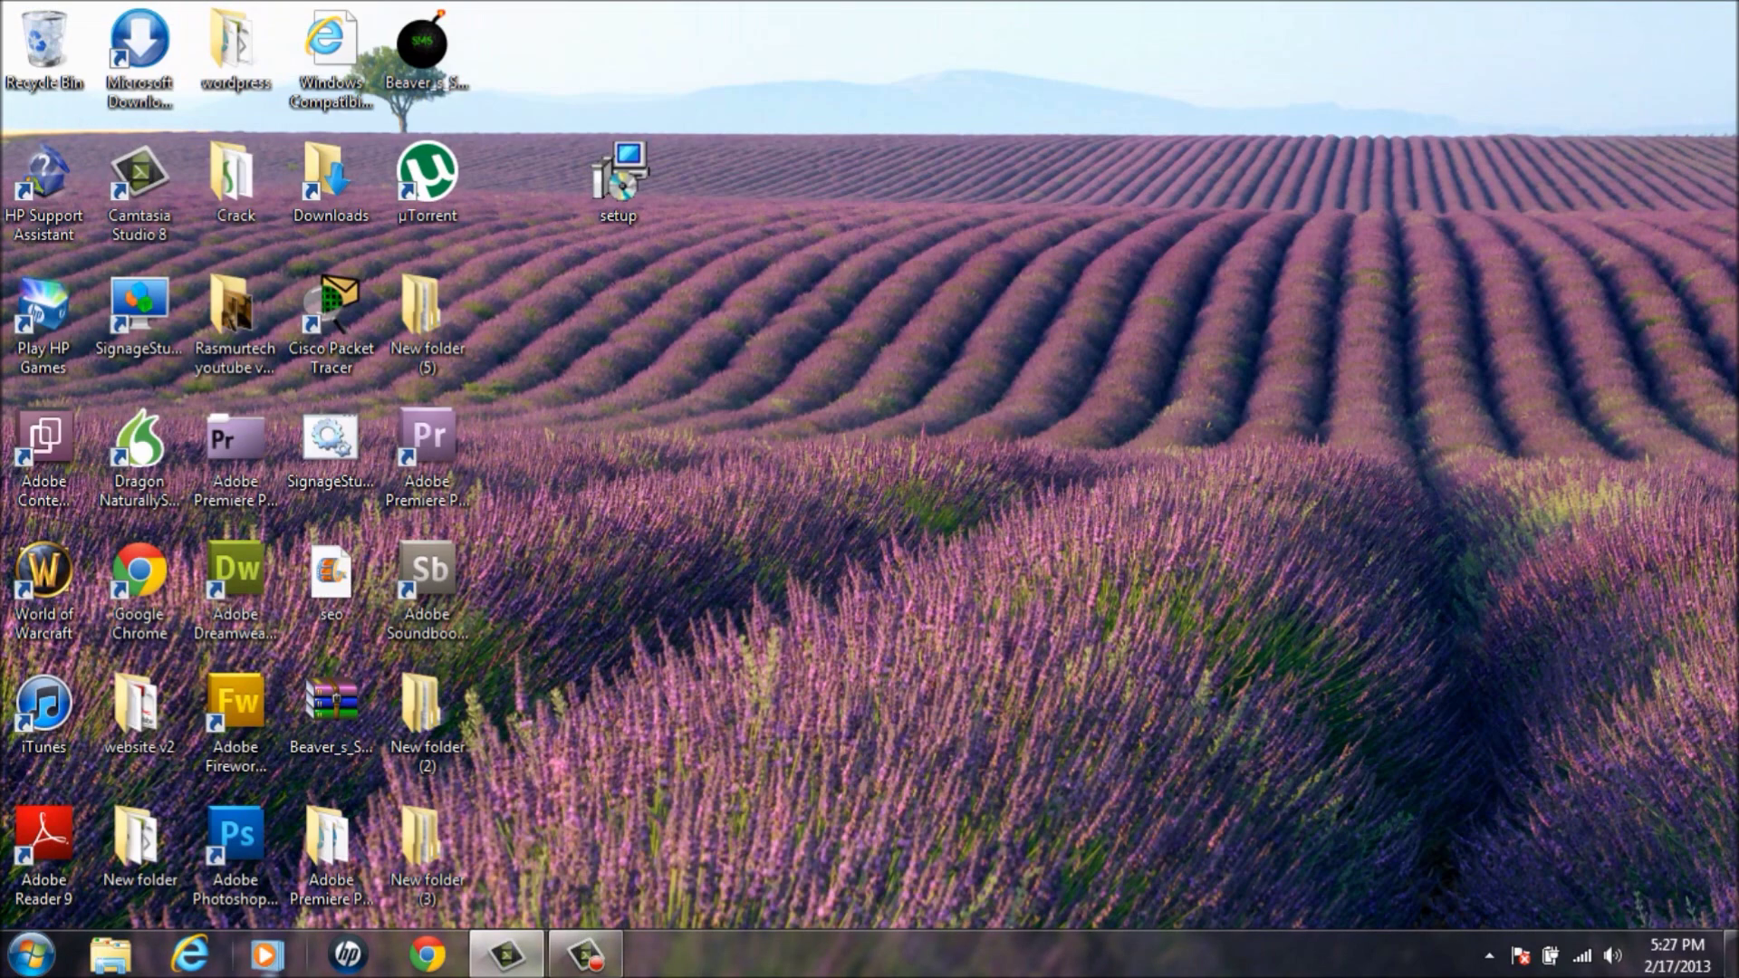
- Enter 'this is a test' into Google's search box in Internet Explorer, then close the browser
click(195, 959)
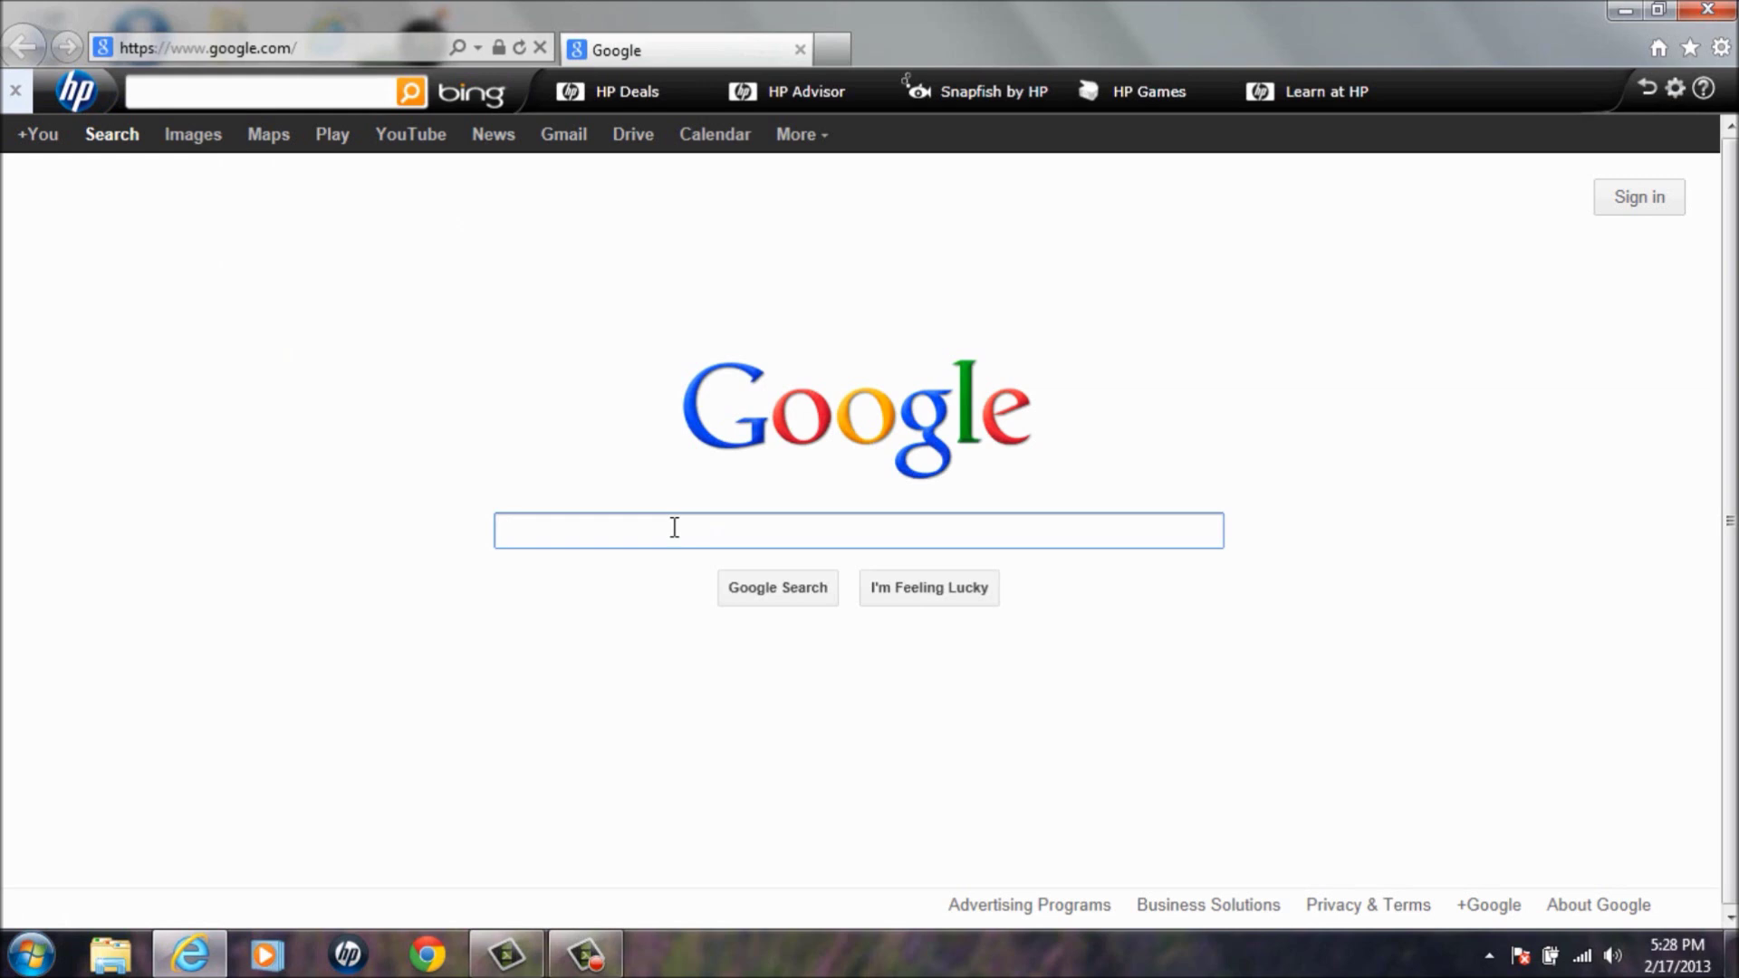
text(this i)
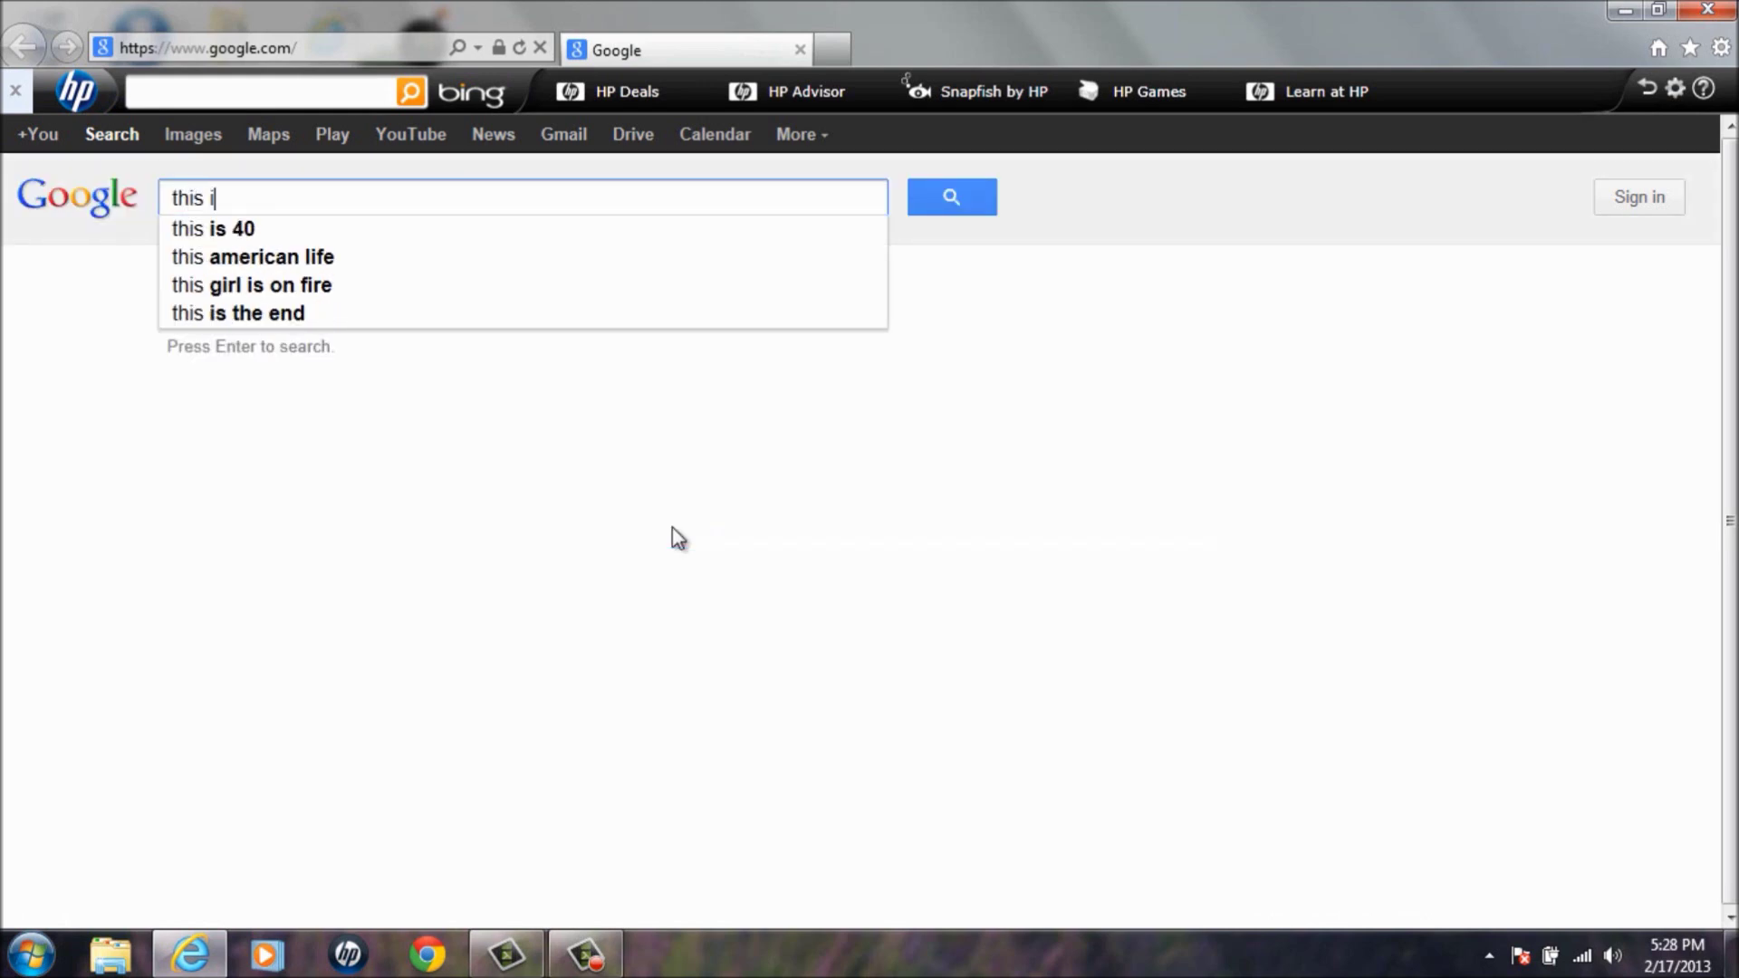
text(s a tes)
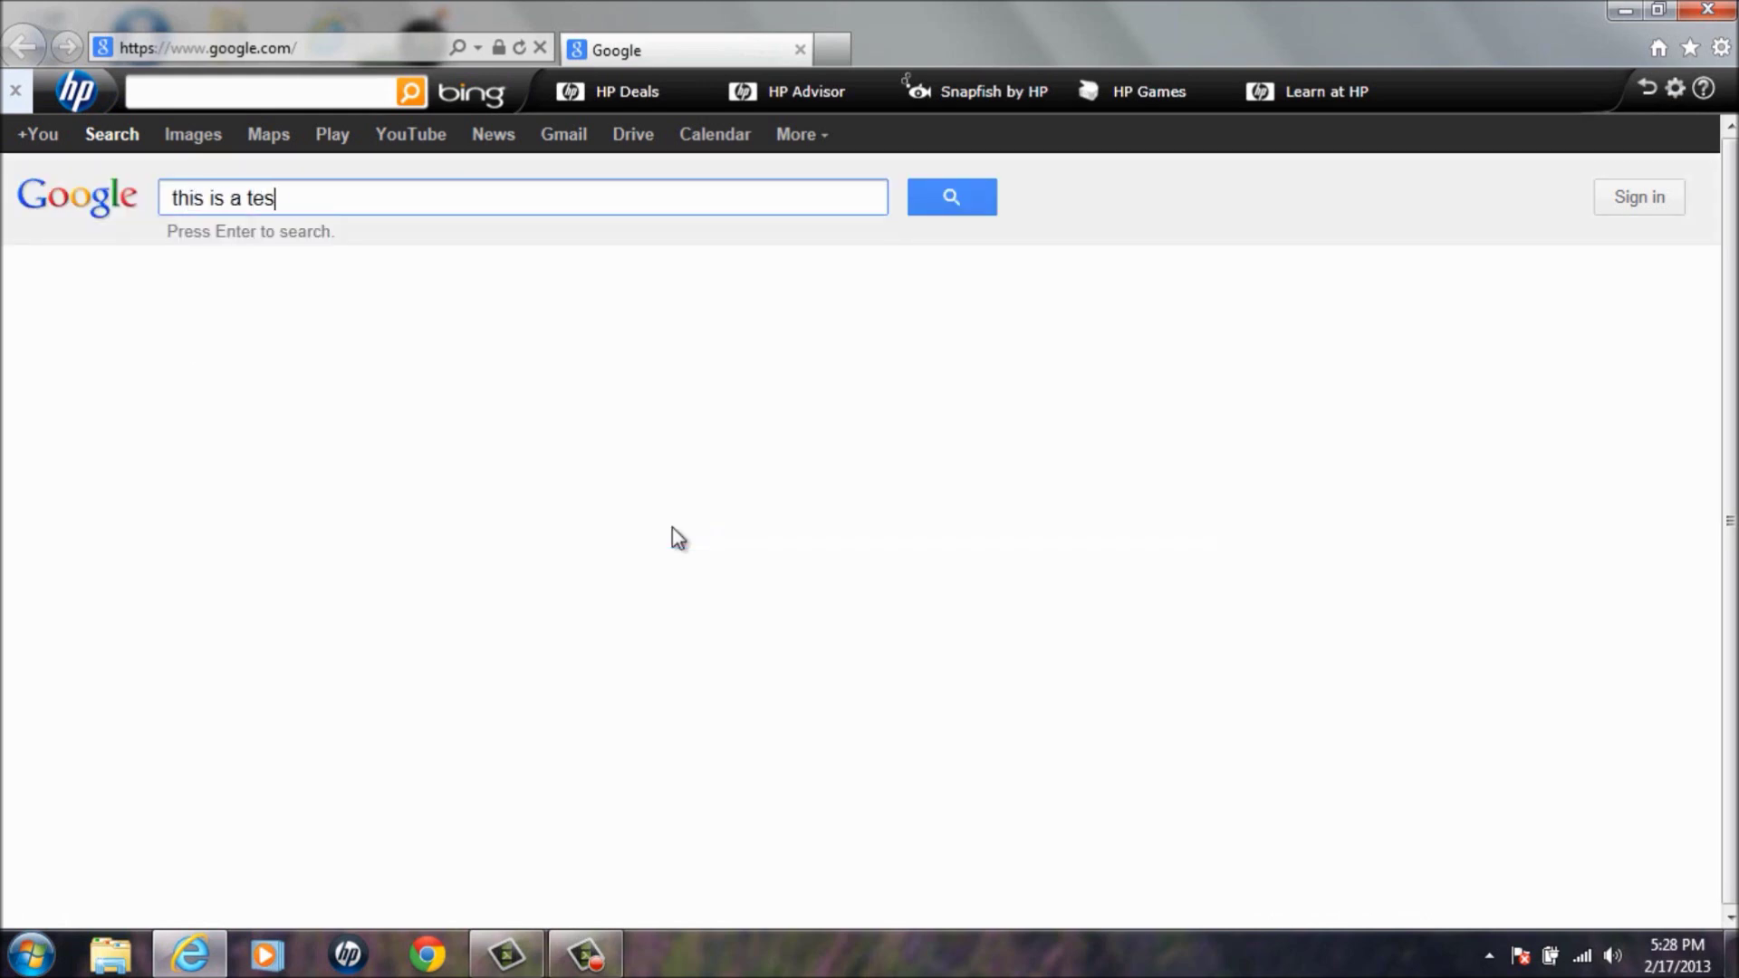
text(t)
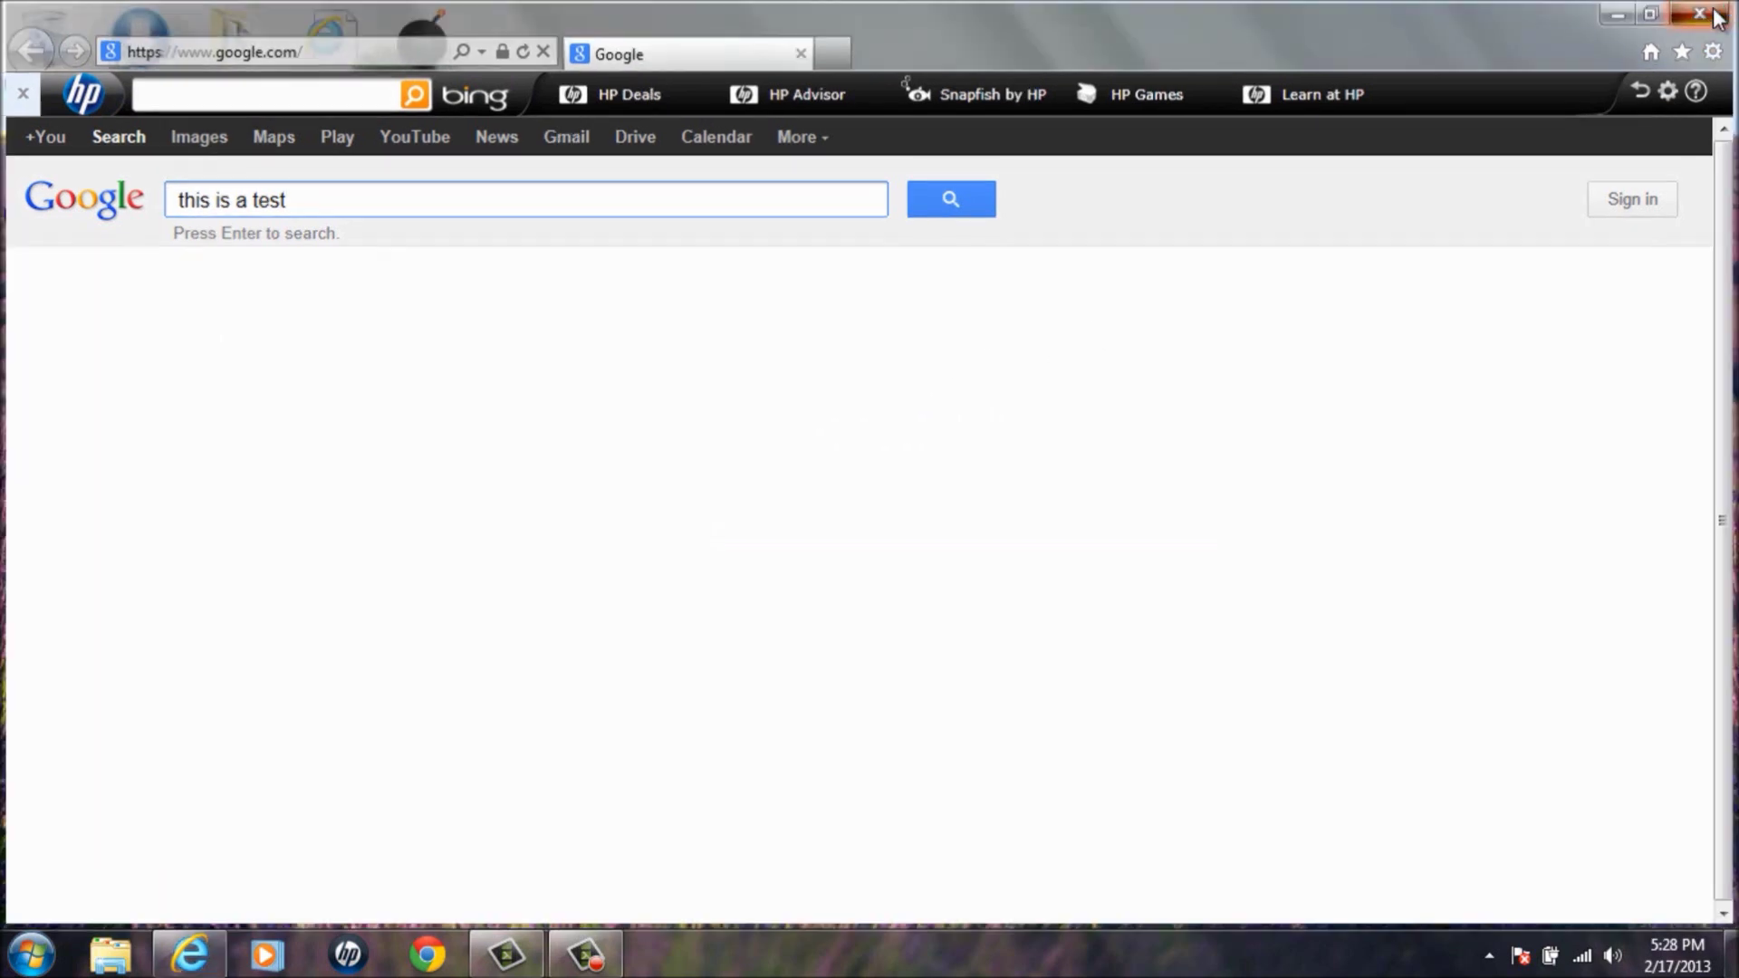
click(1715, 11)
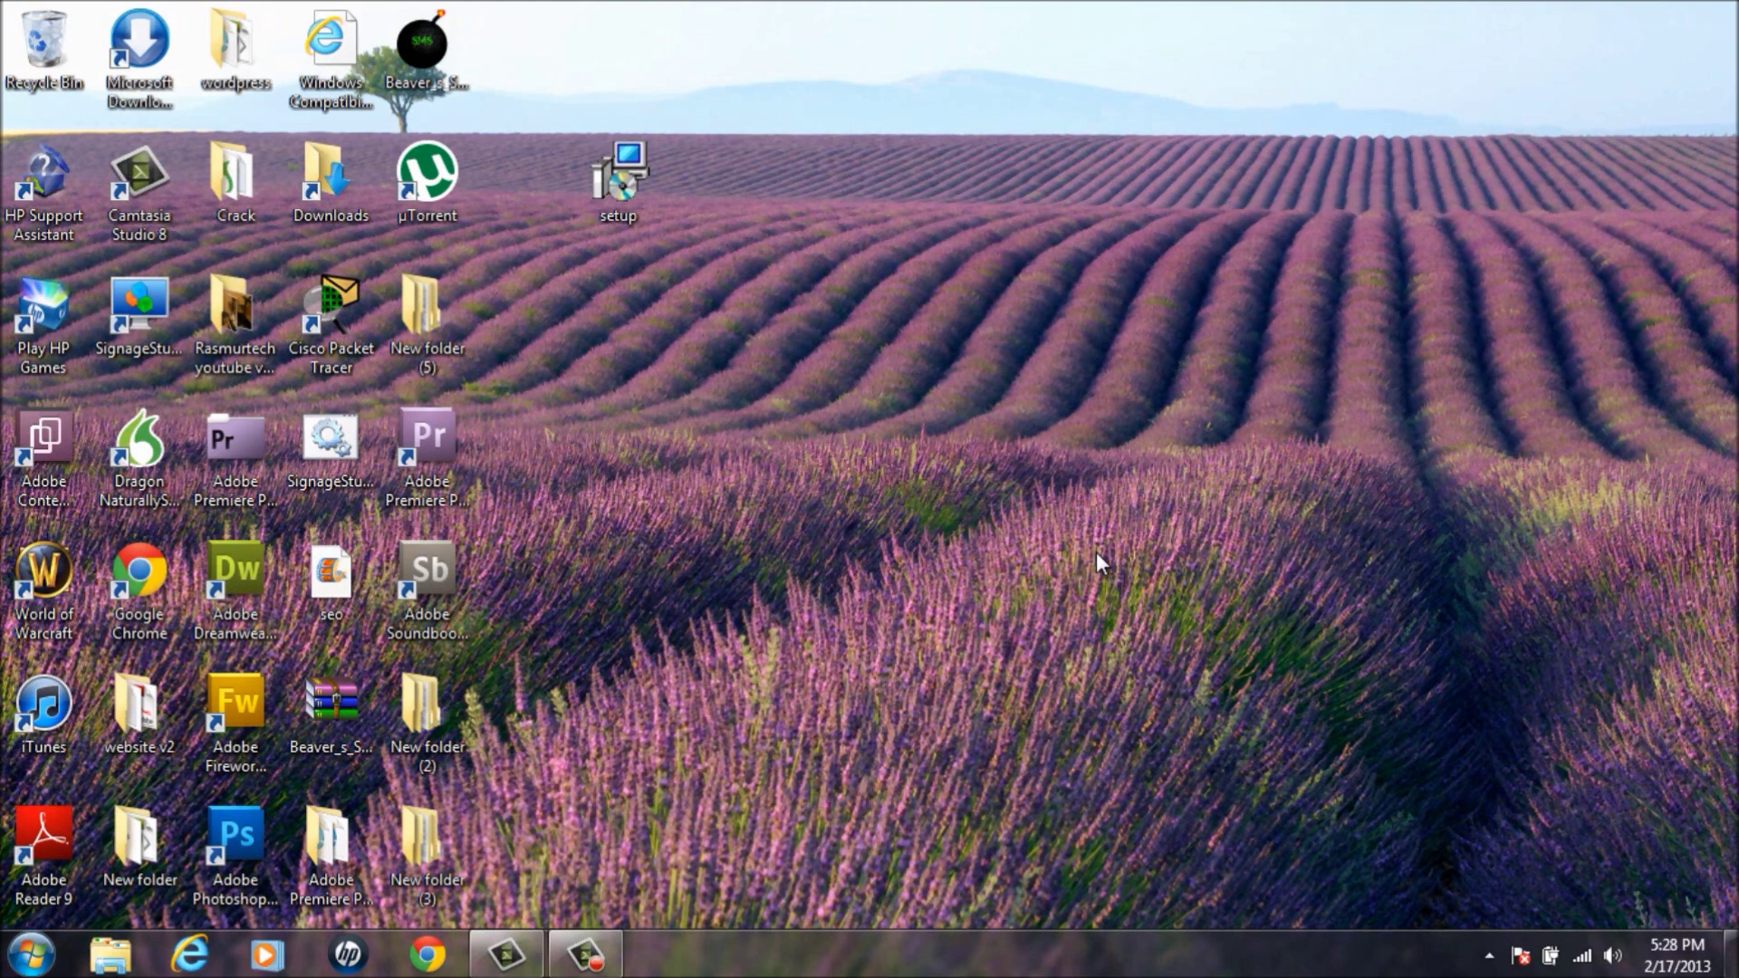
- Reveal the hidden logger with Ctrl+Shift+Alt+U and view today's Keystrokes & Clipboard report
key(ctrl+shift+alt+u)
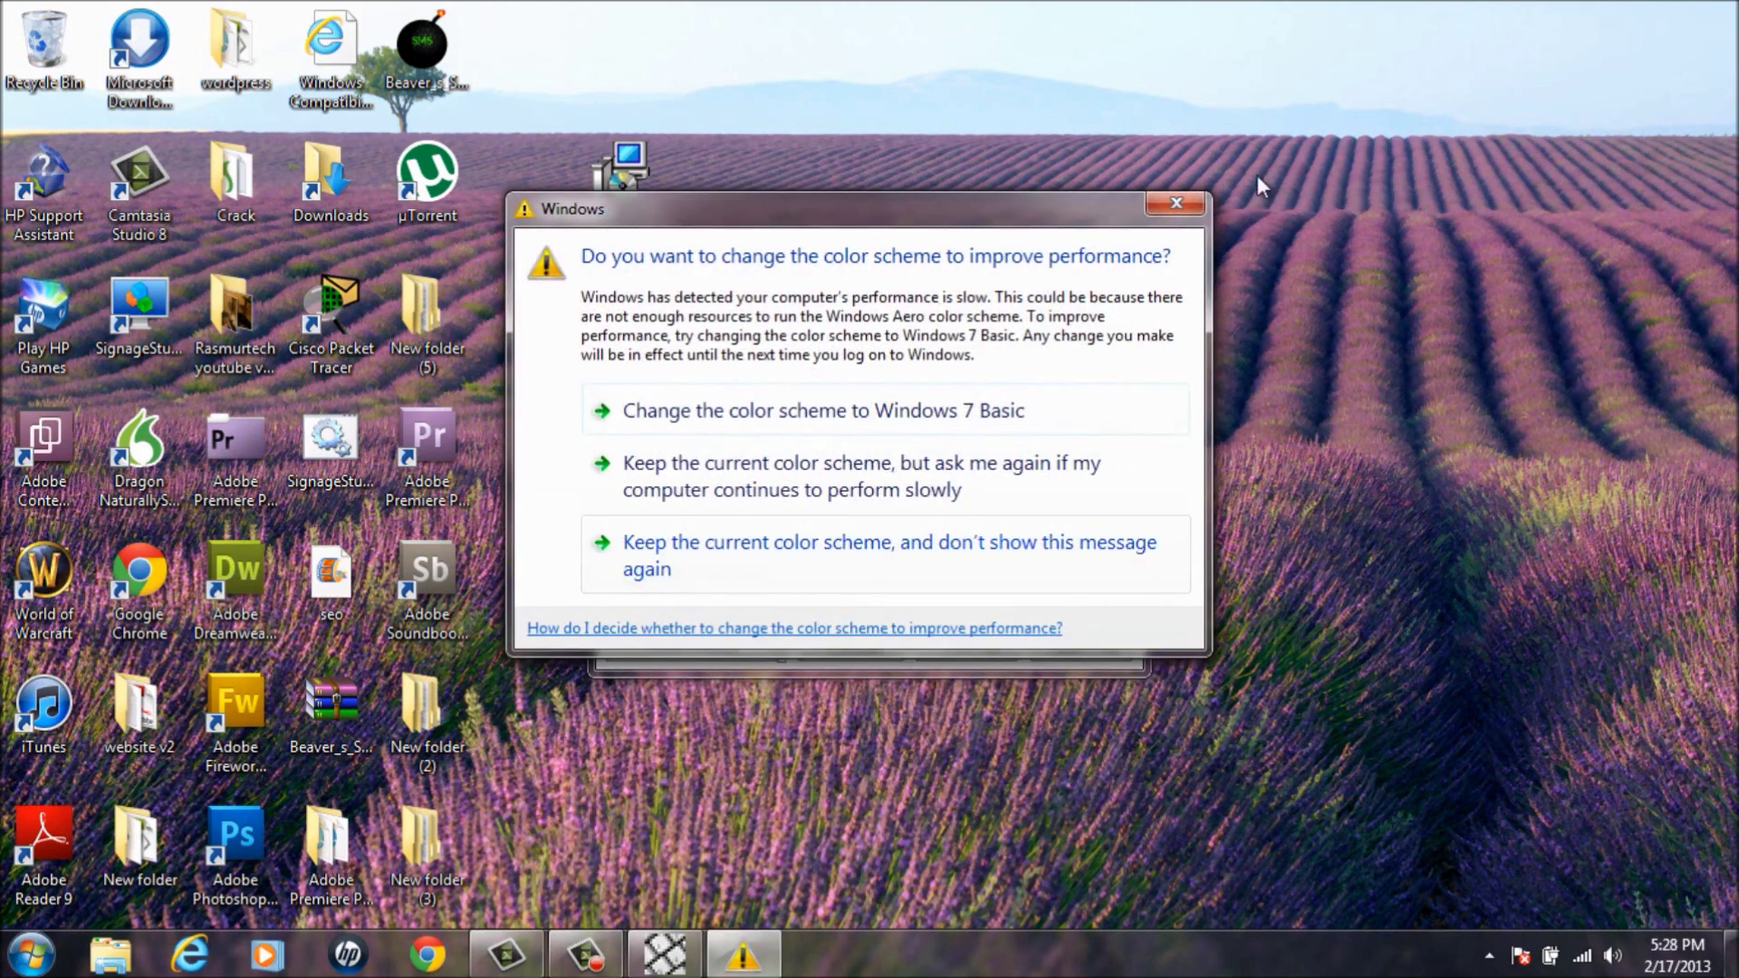
click(1177, 204)
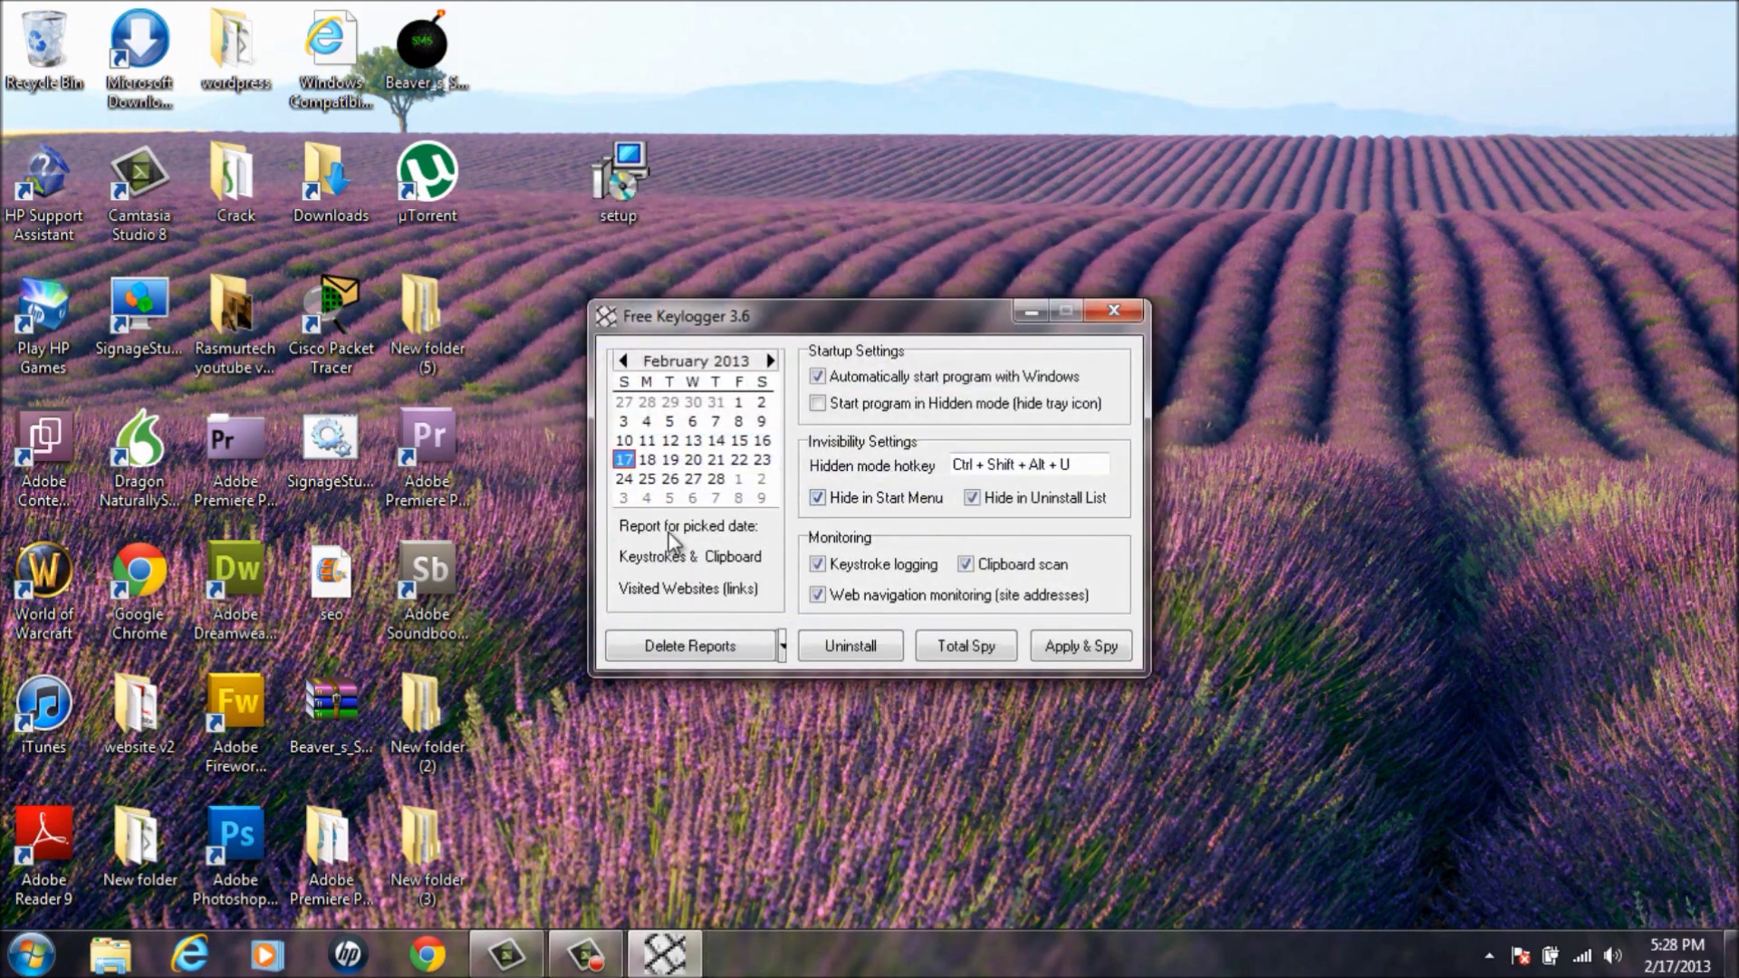
click(666, 561)
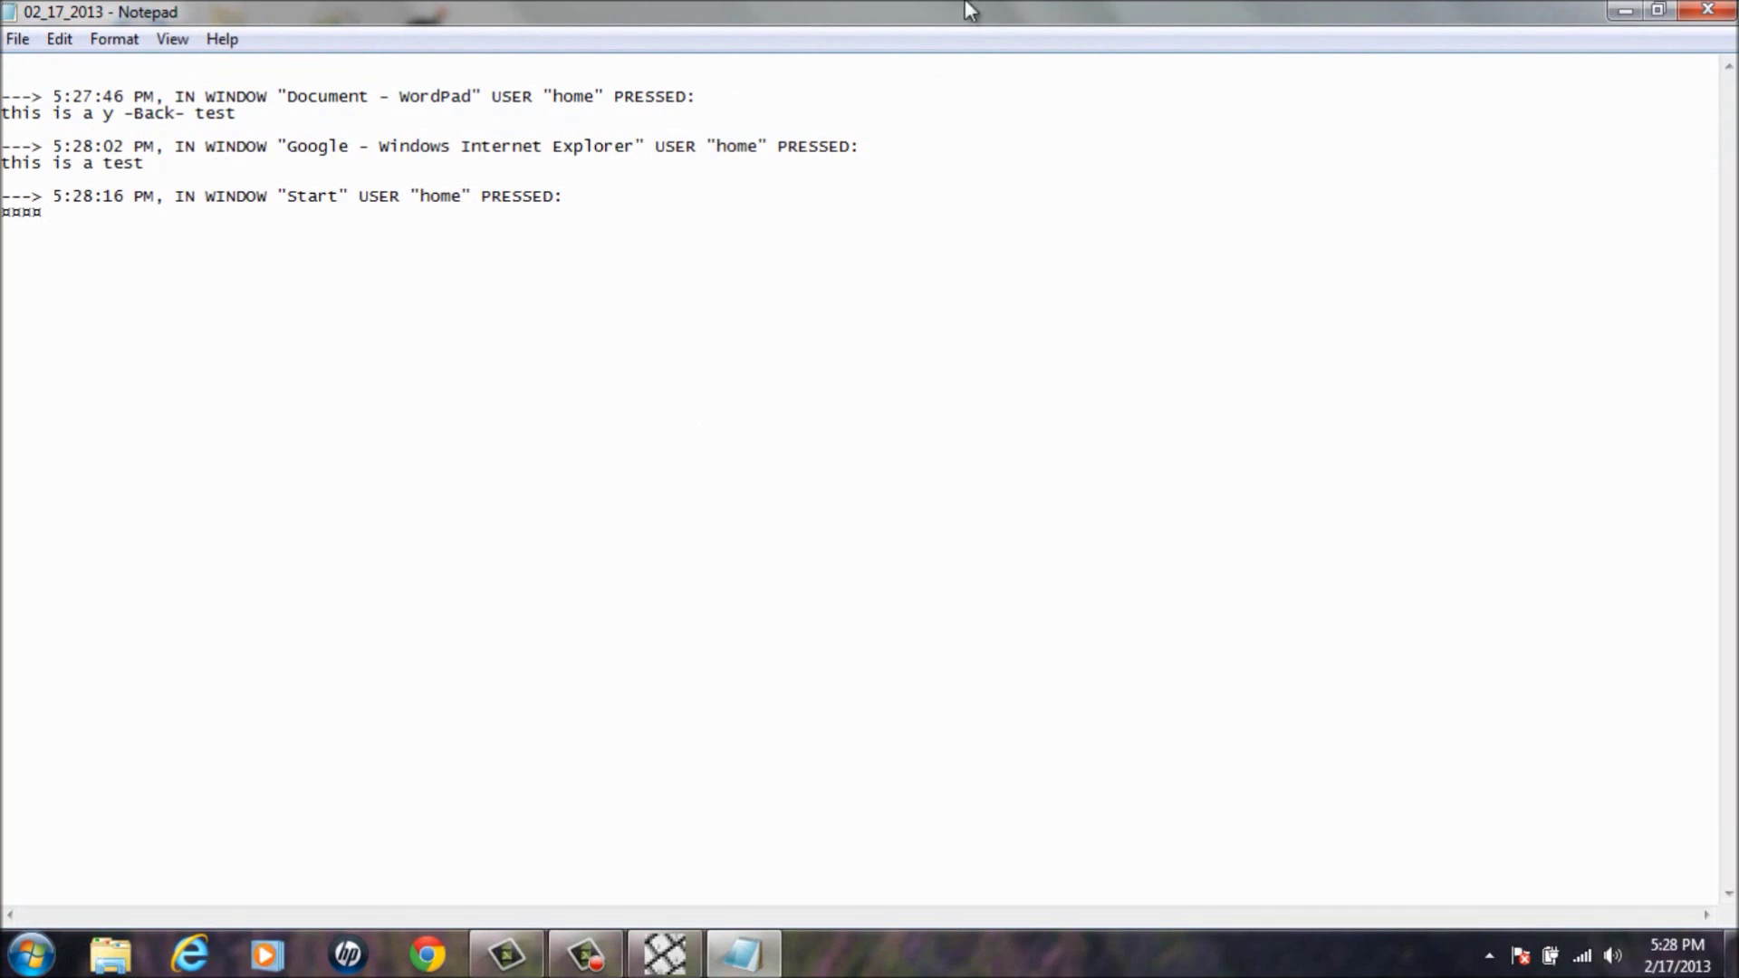
click(1709, 12)
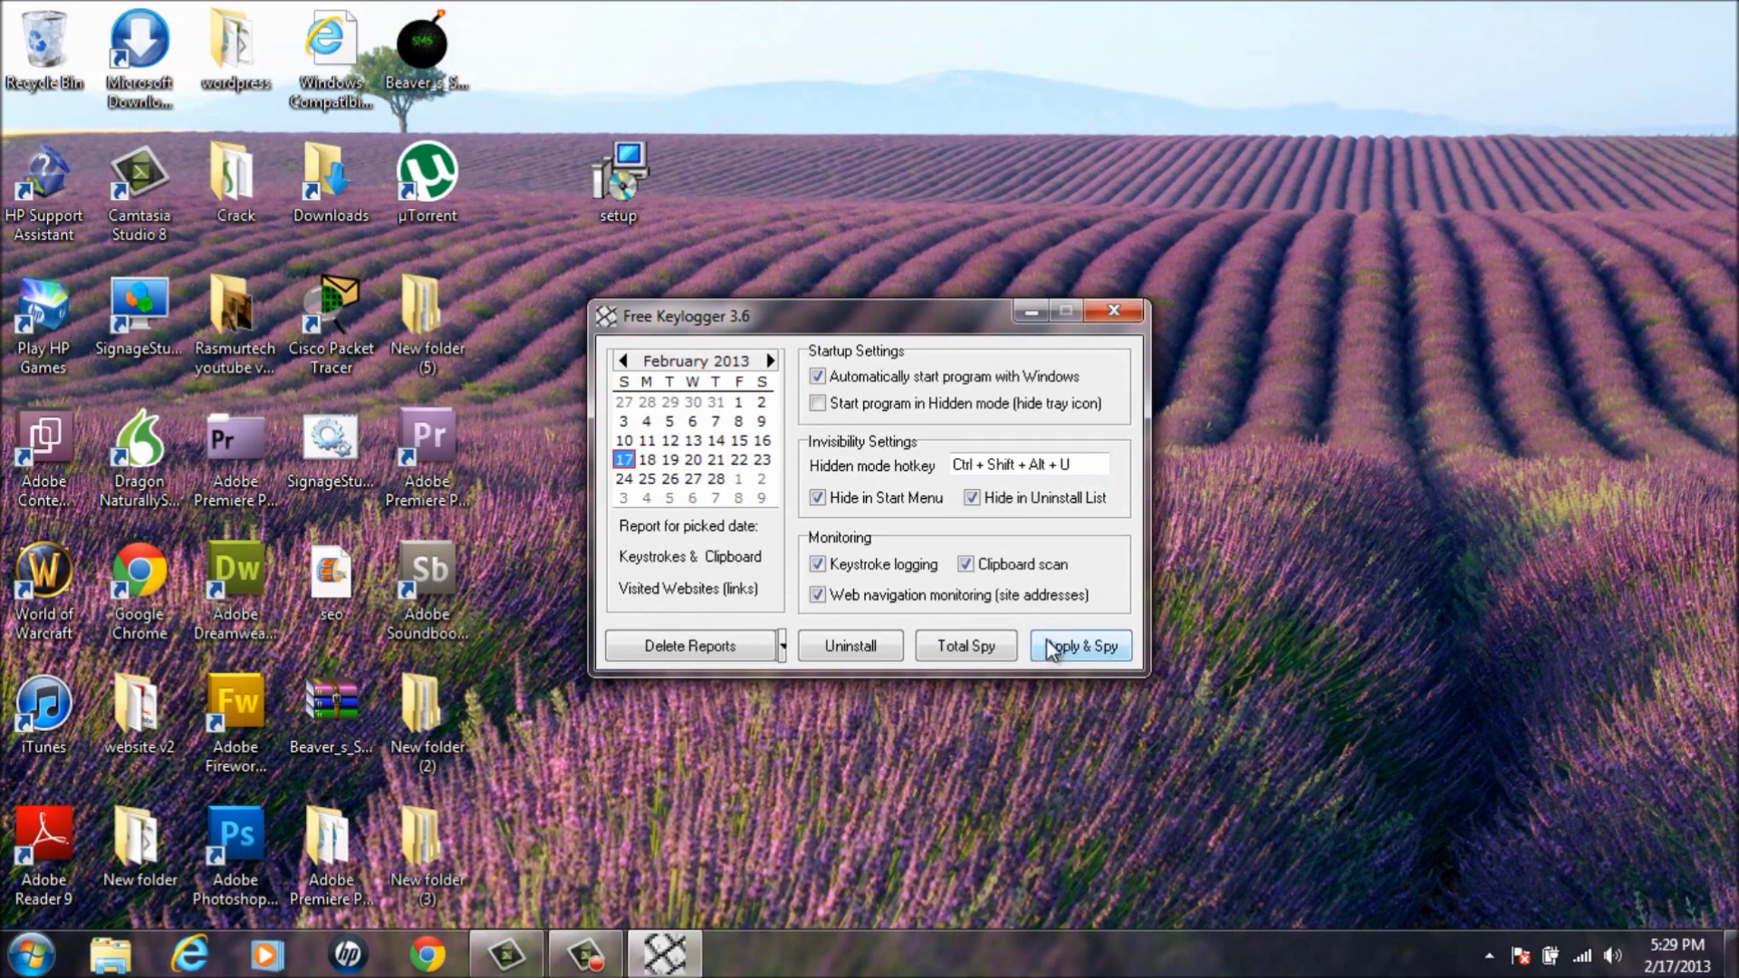
- Resume invisible monitoring via Apply & Spy and confirm the logger is hidden from the tray
click(1083, 654)
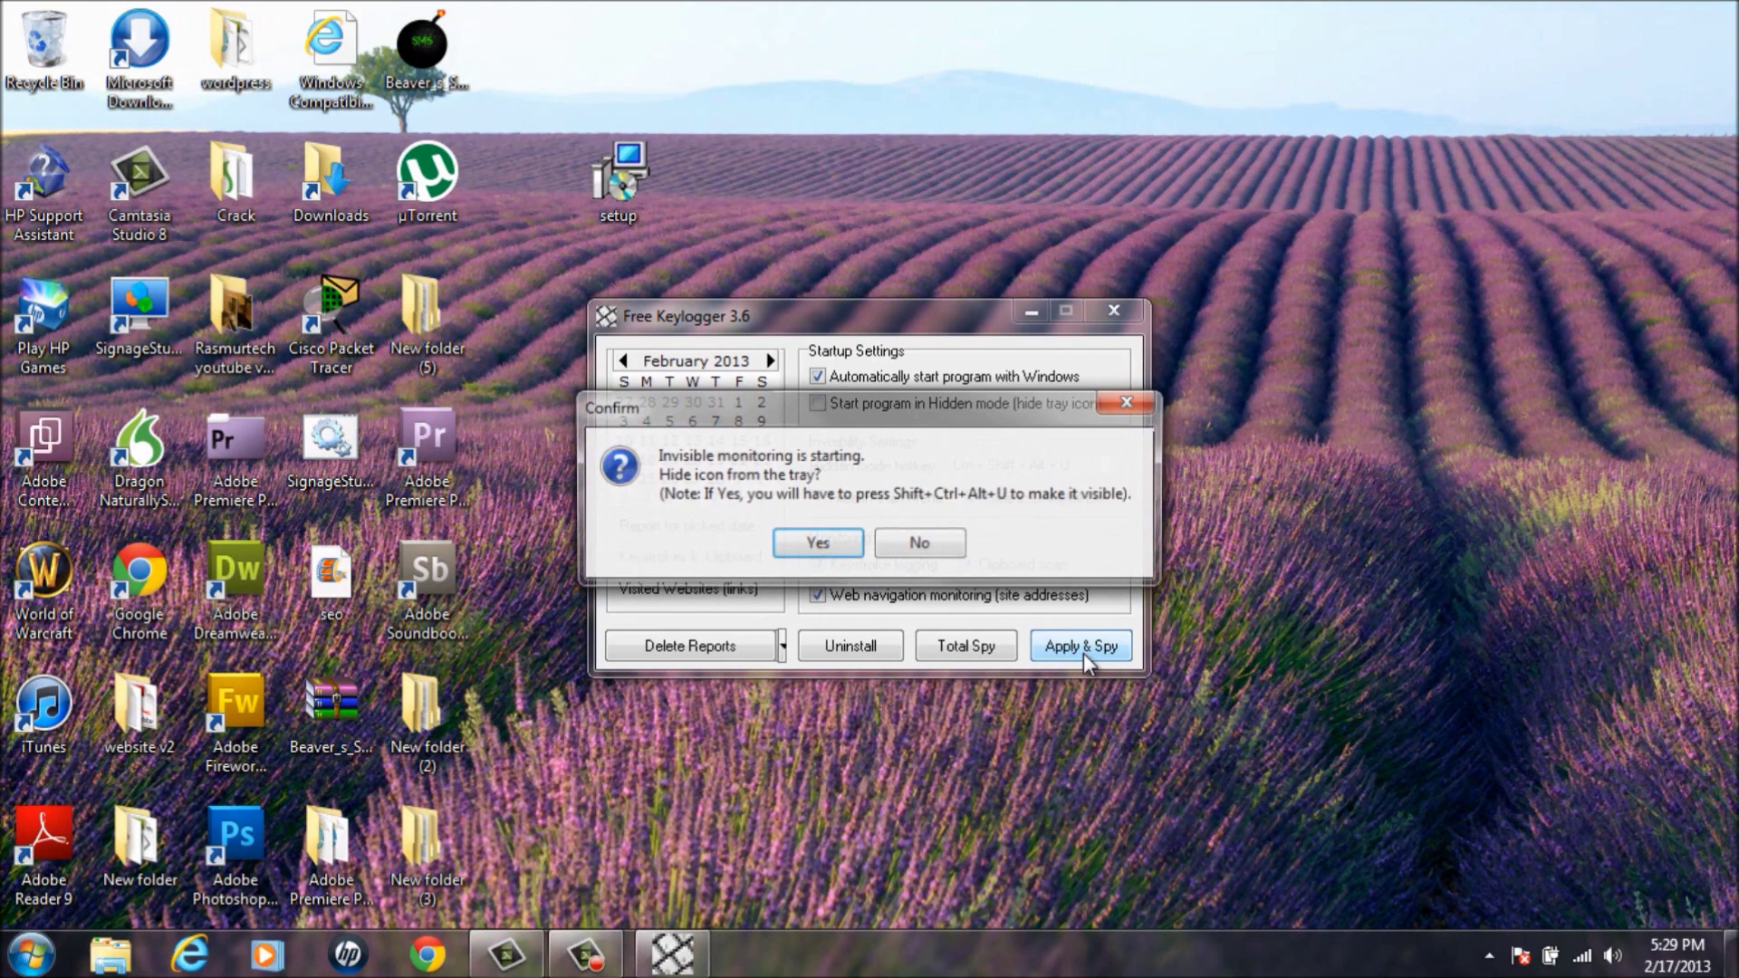
click(810, 541)
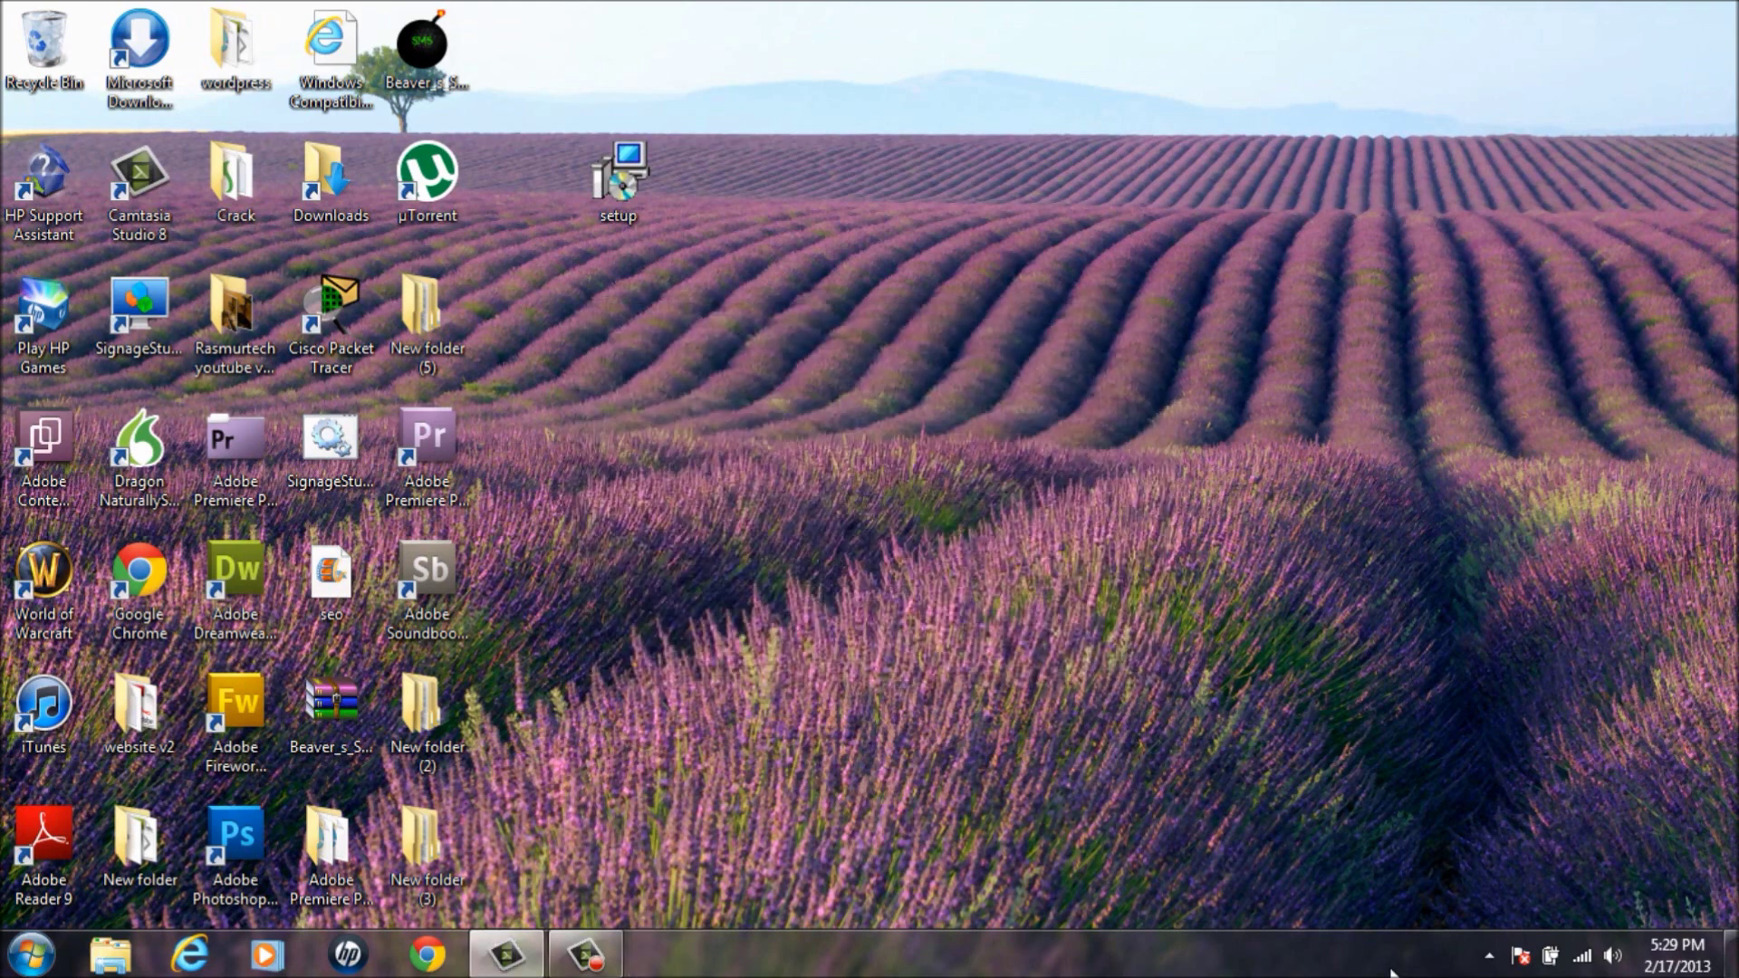
click(1491, 955)
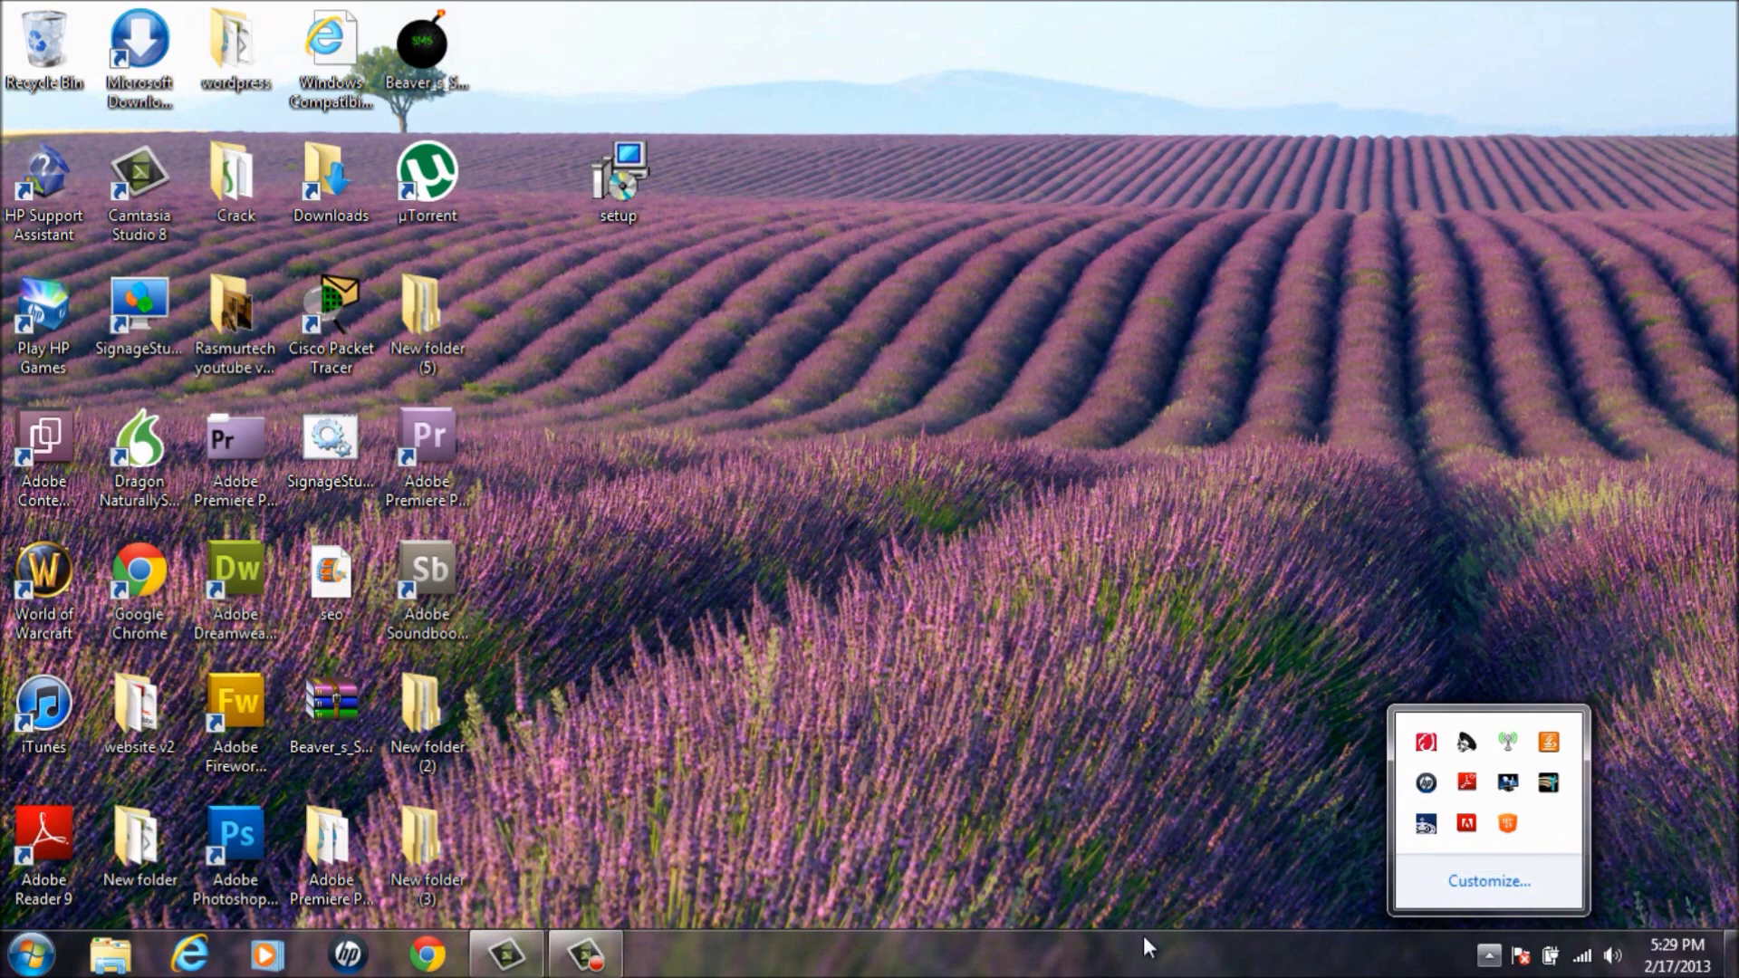
- Browse All Programs for the logger and go to the Control Panel
click(31, 955)
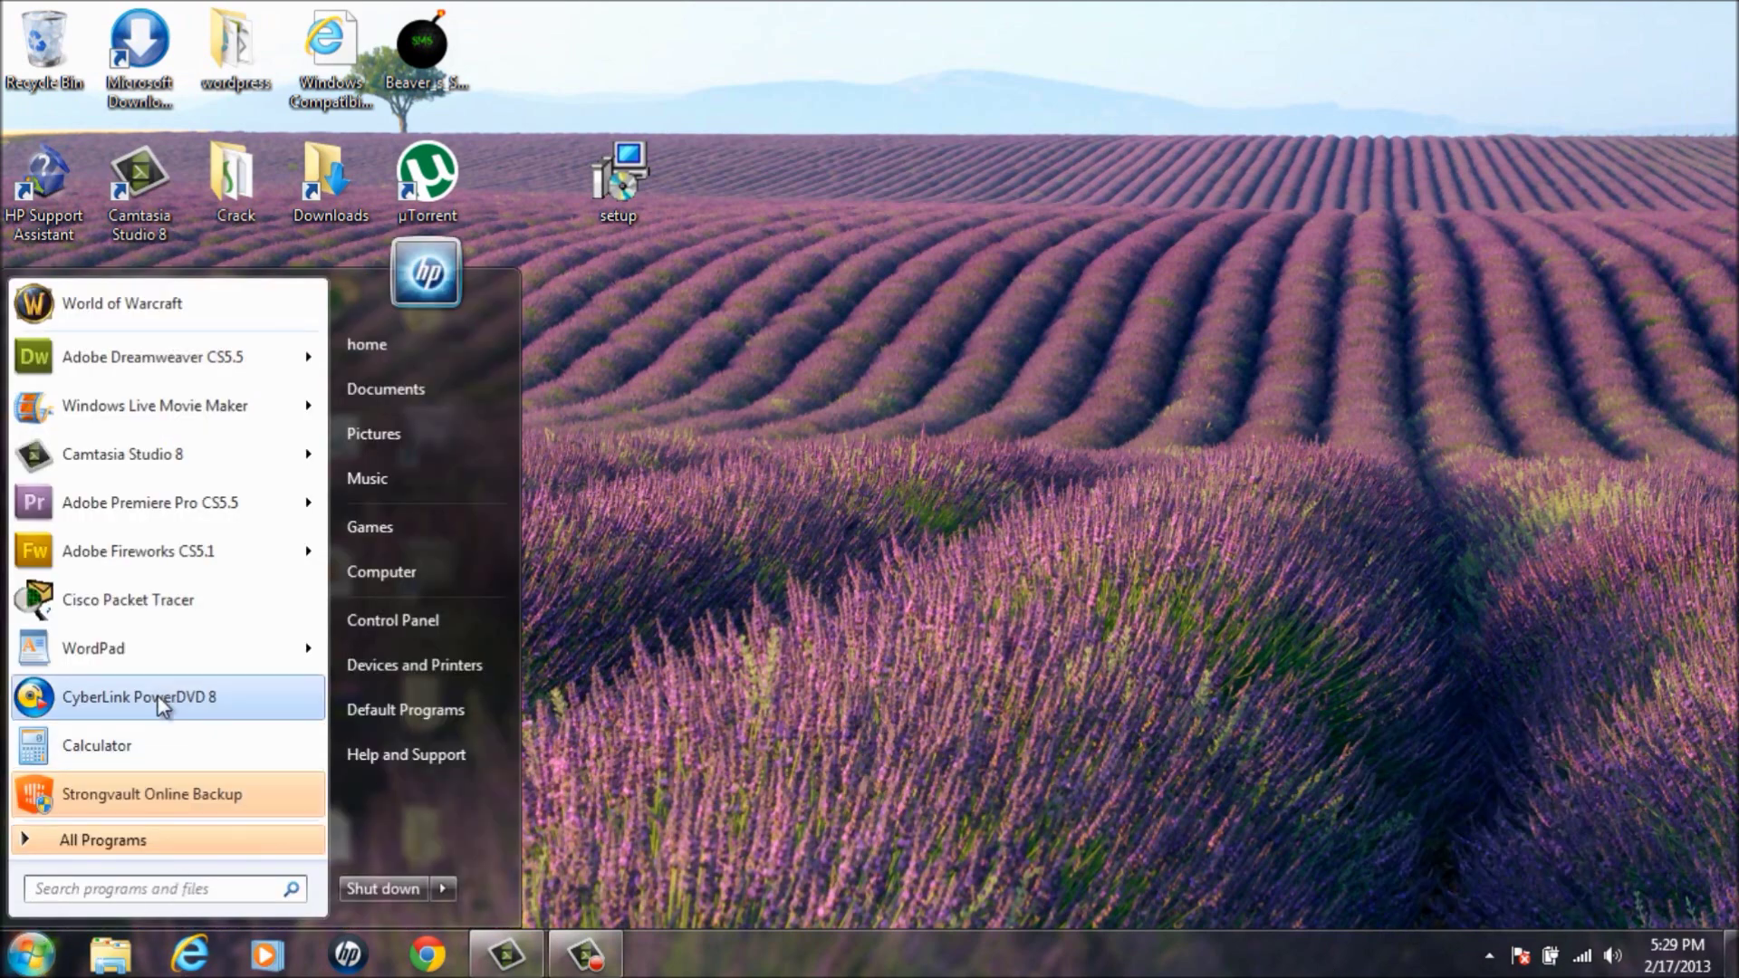
click(95, 842)
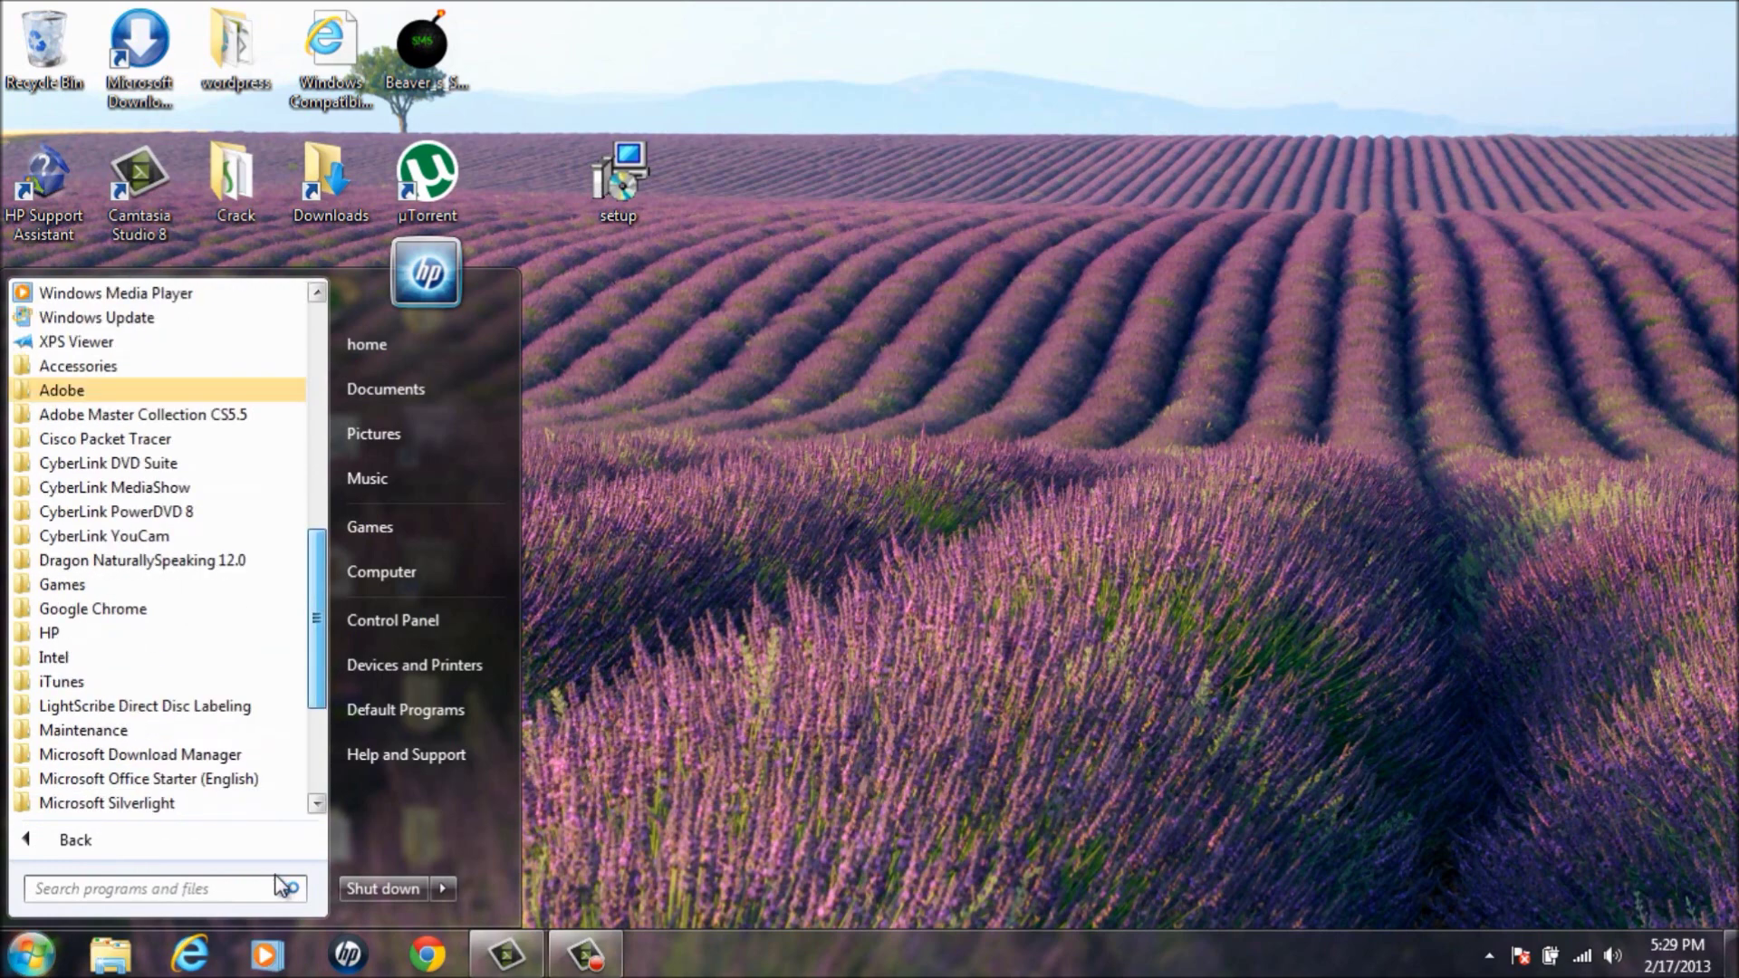
click(422, 623)
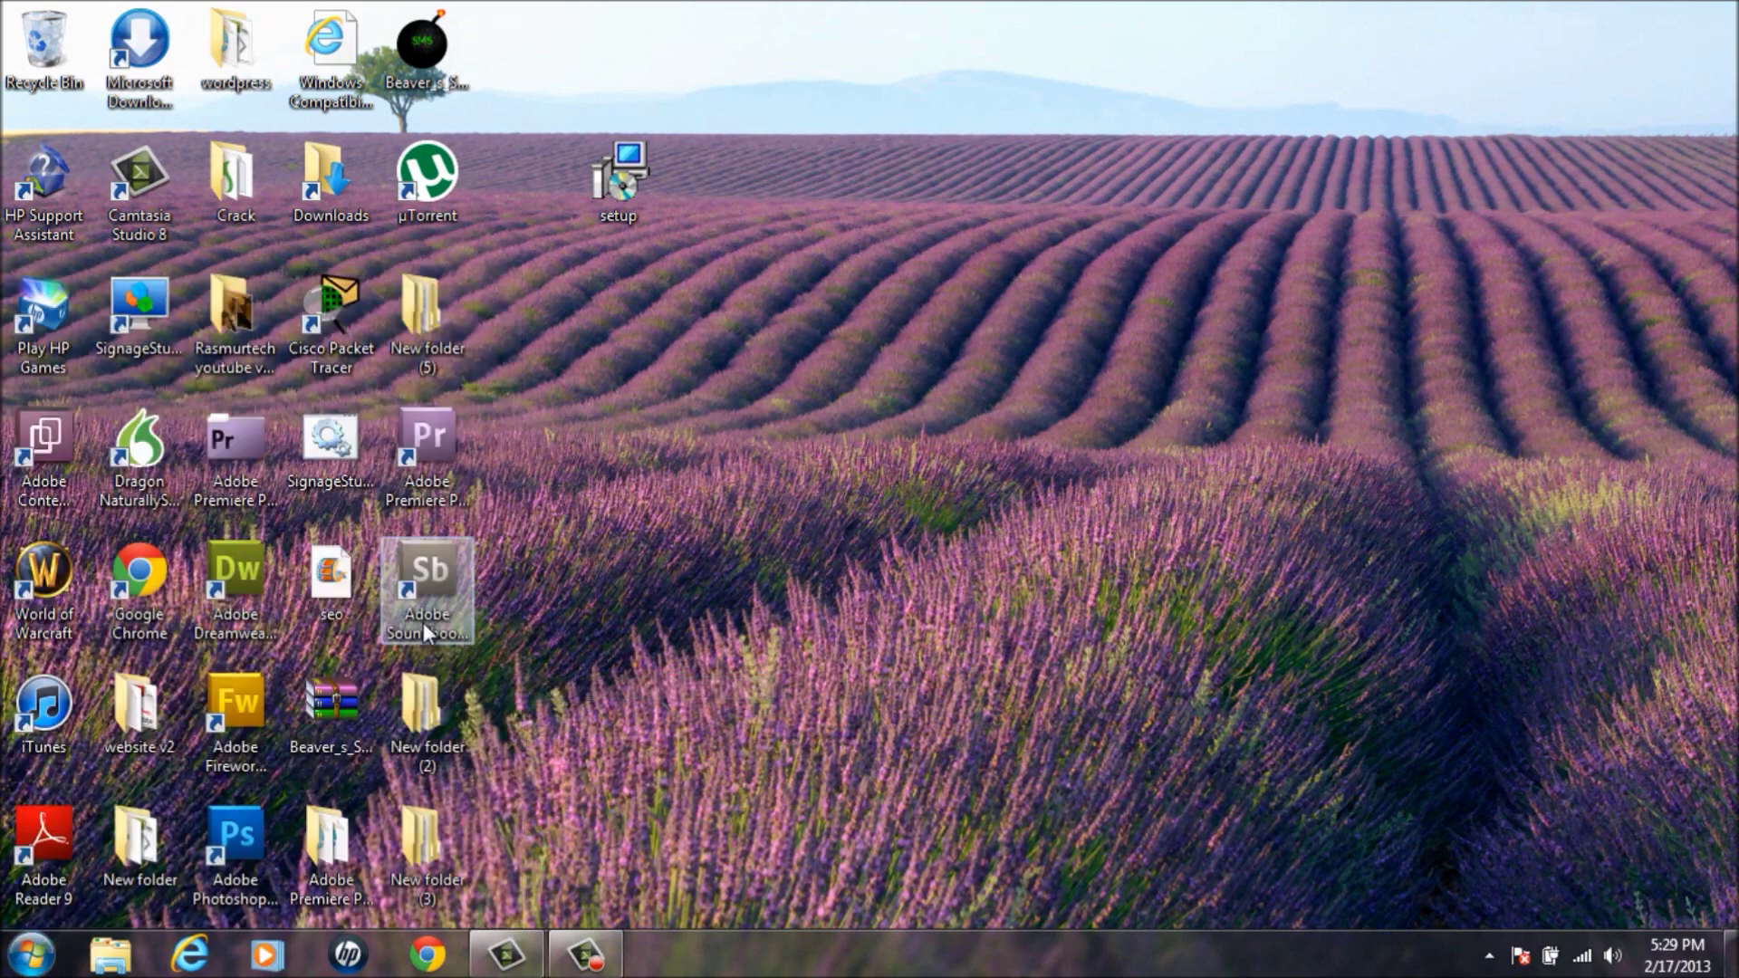
click(561, 544)
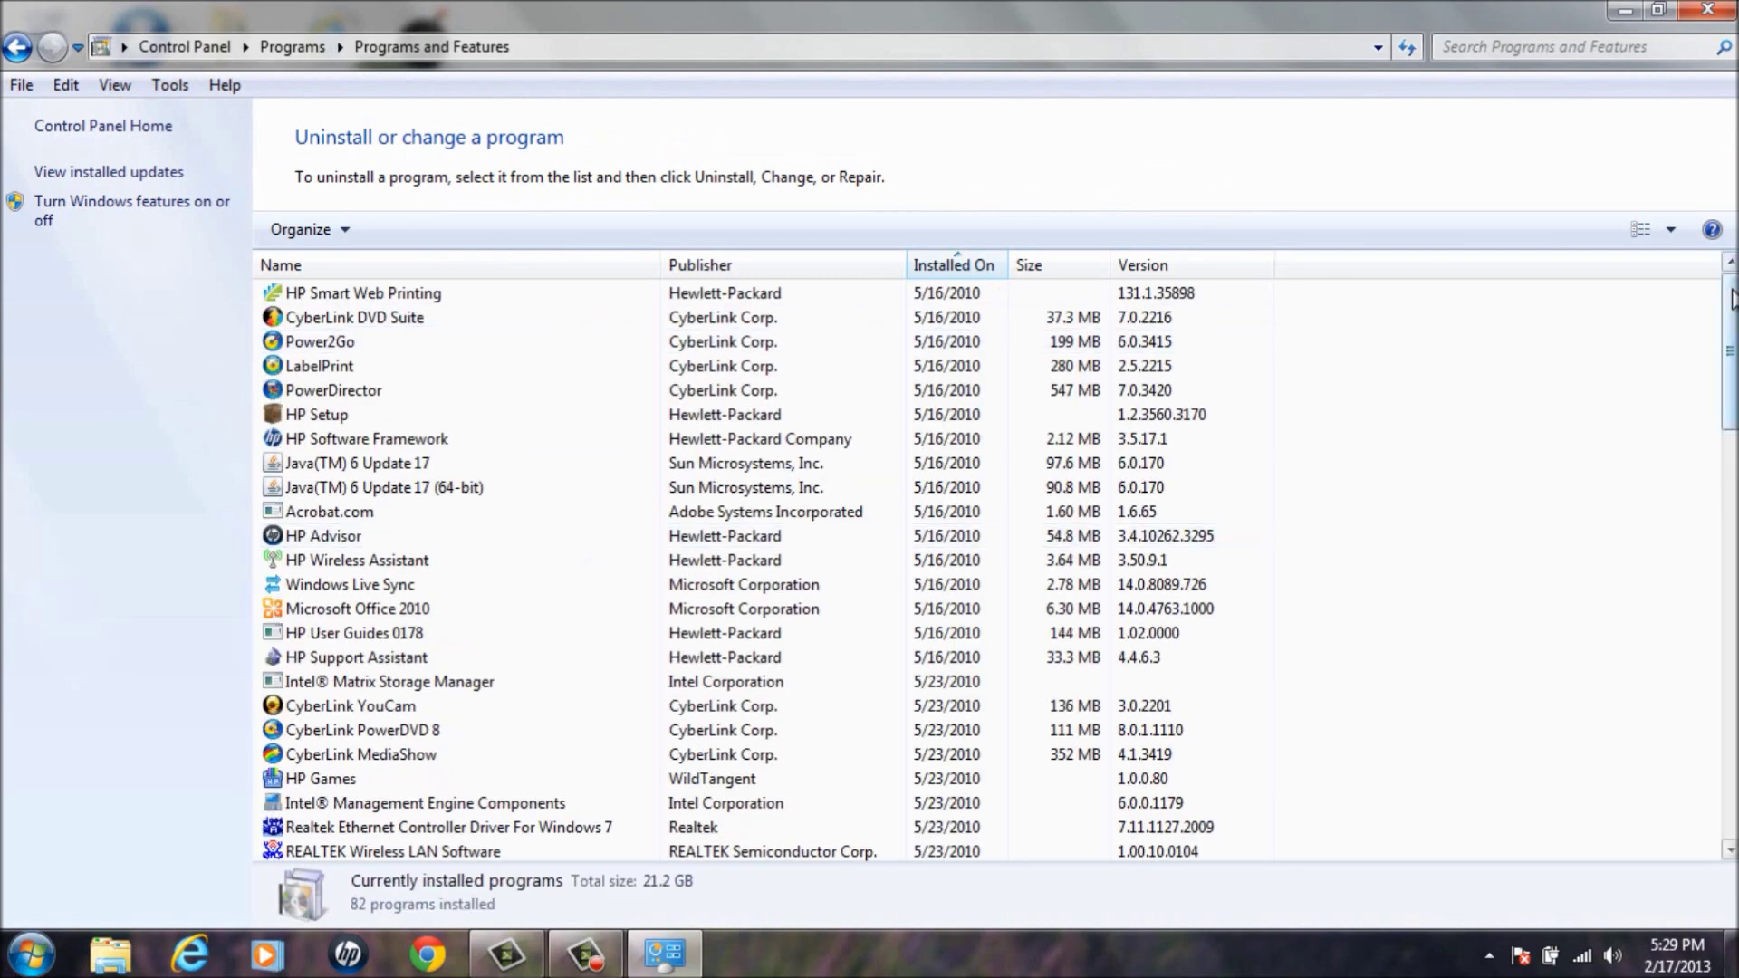
mouse_move(1732, 289)
mouse_down()
mouse_move(1730, 700)
mouse_move(1730, 289)
mouse_up()
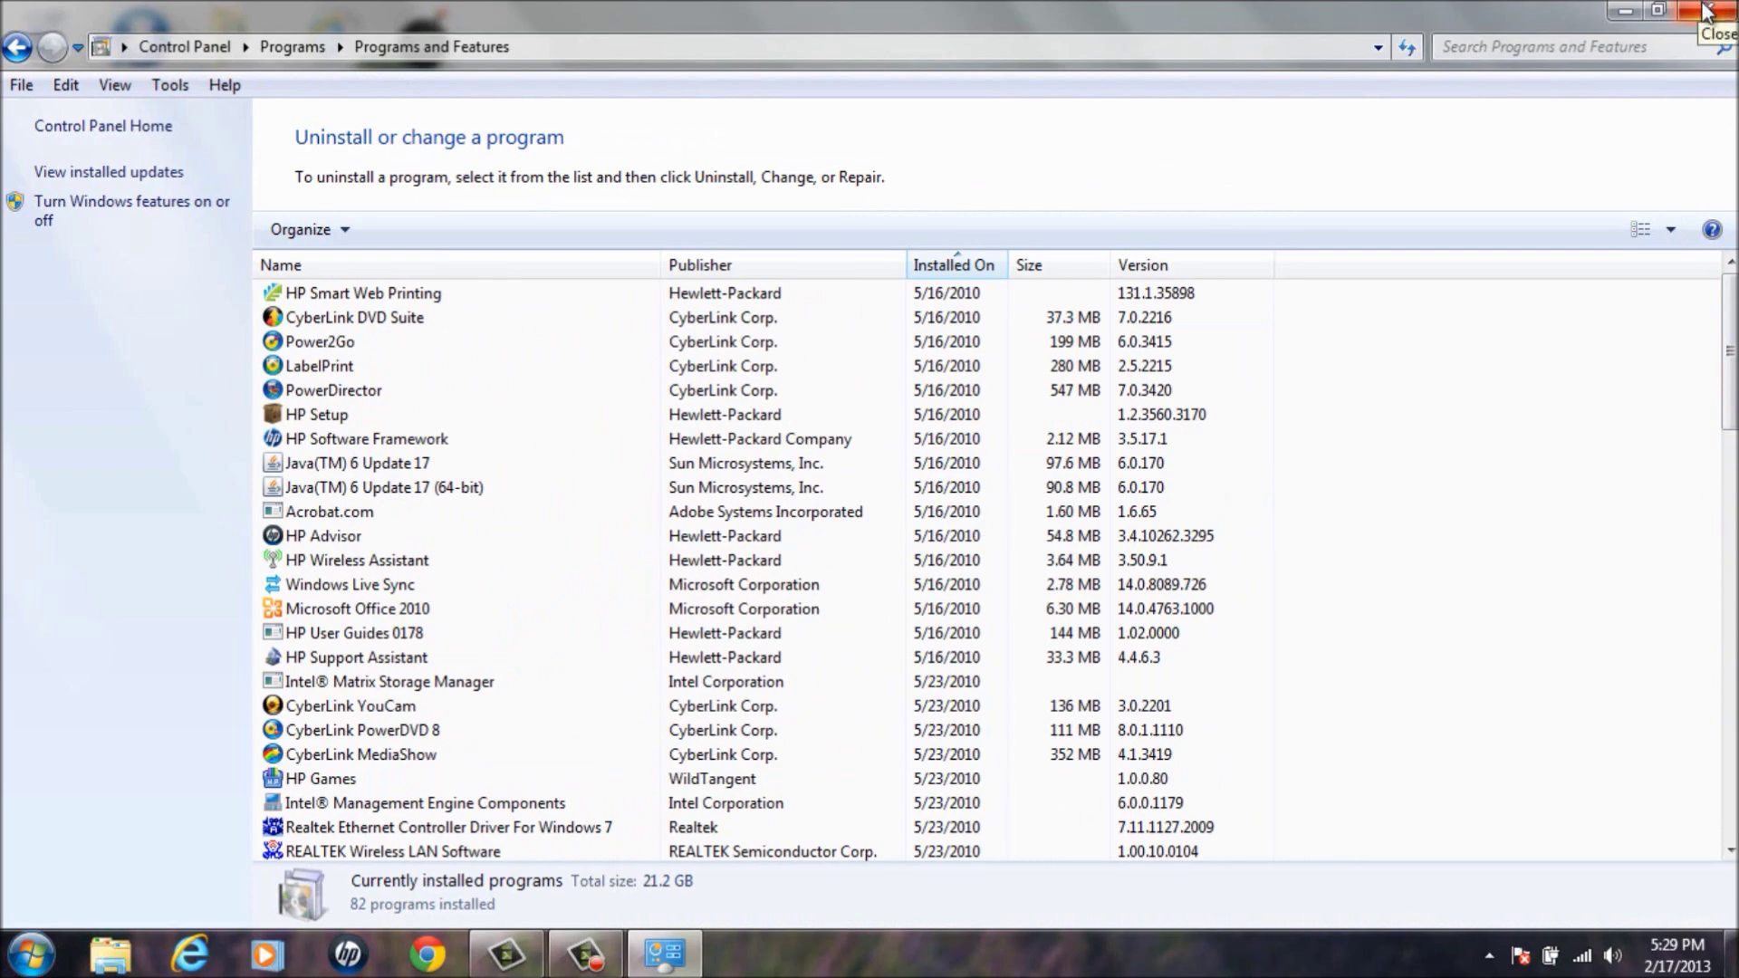
click(1714, 11)
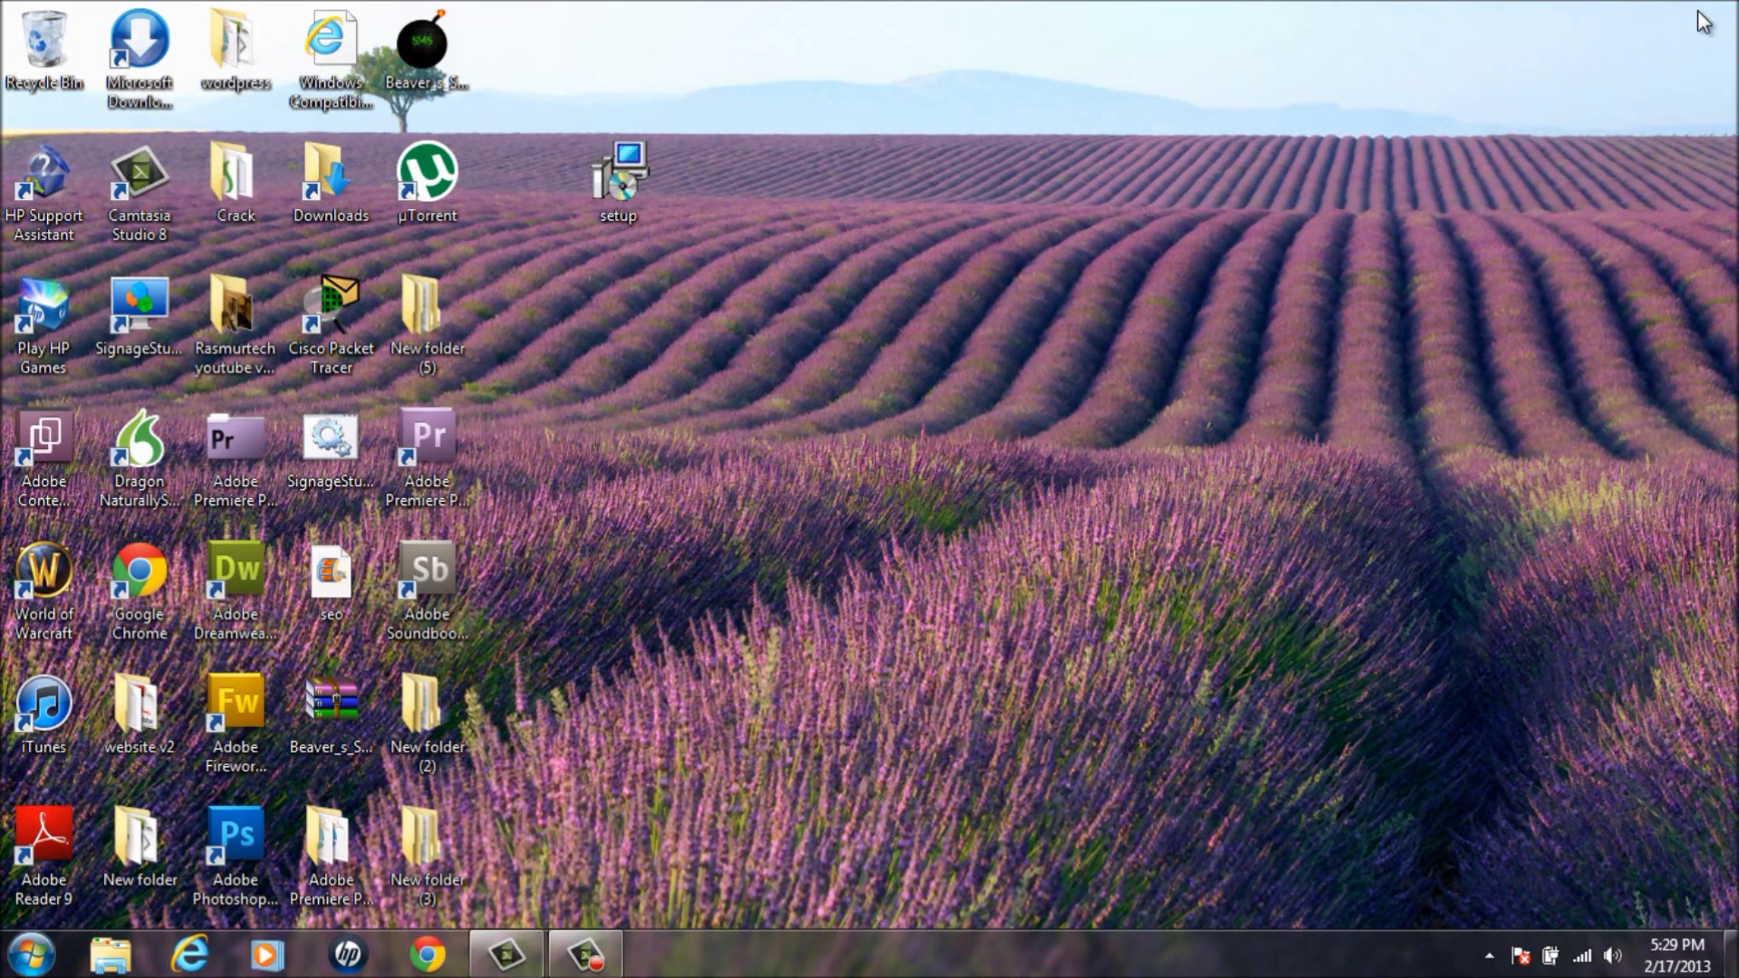